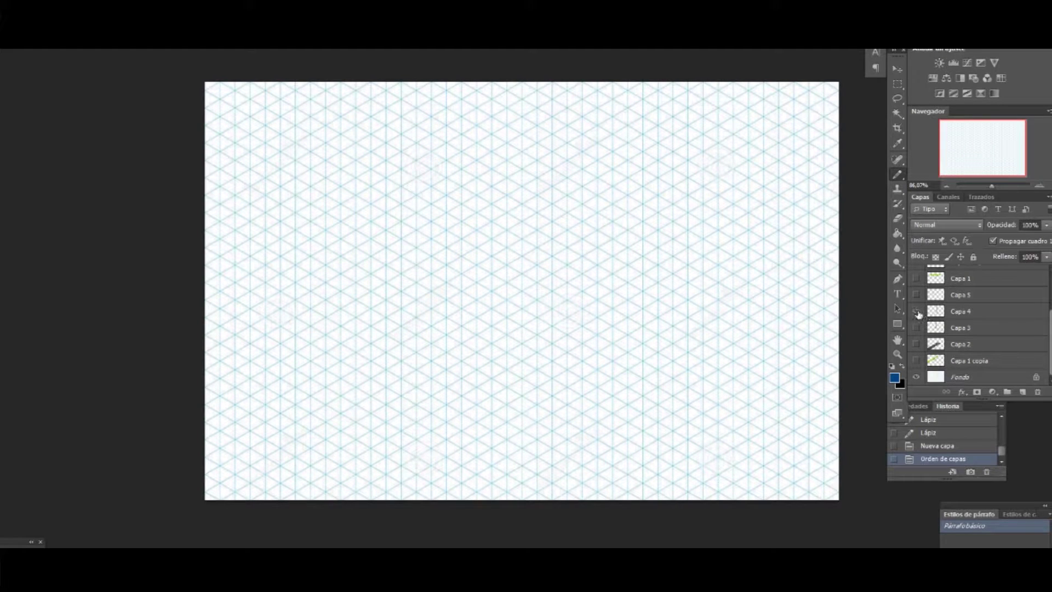
# Hide Capa 4 and show Capa 3 so the three dark-blue axis lines appear.
pyautogui.click(918, 312)
pyautogui.click(917, 312)
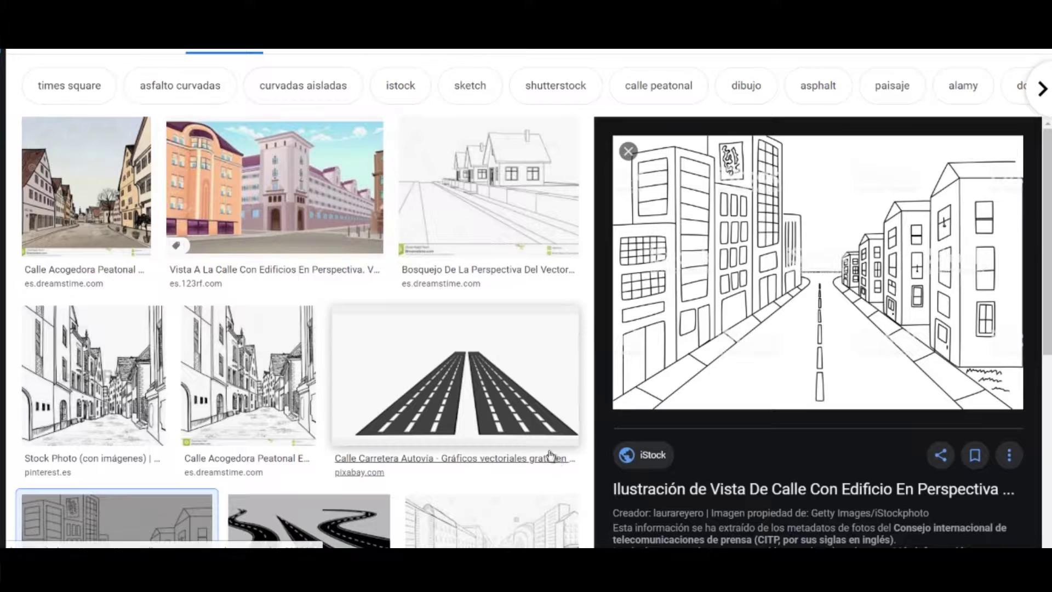
# Browse the 'calle vector isometrico' results and preview the alamy isometric city-street image.
pyautogui.scroll(-3, 466, 412)
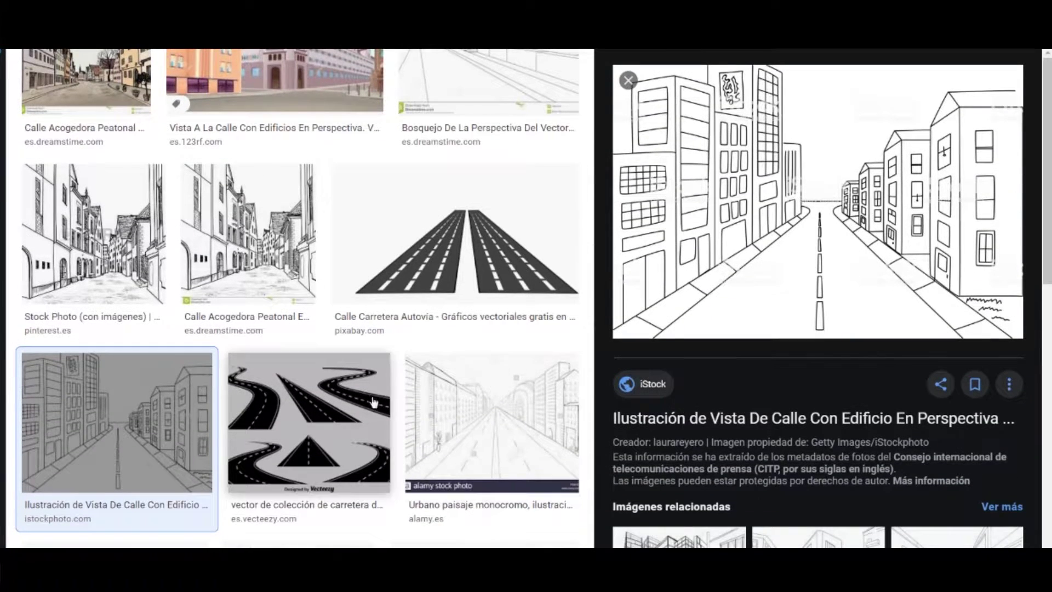
pyautogui.scroll(5, 565, 327)
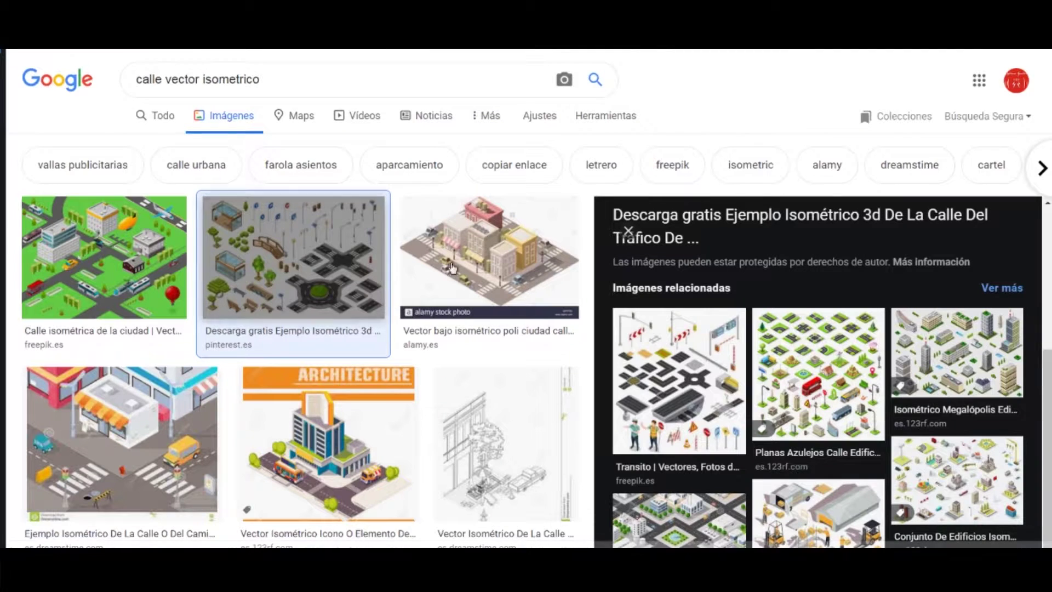
pyautogui.click(452, 268)
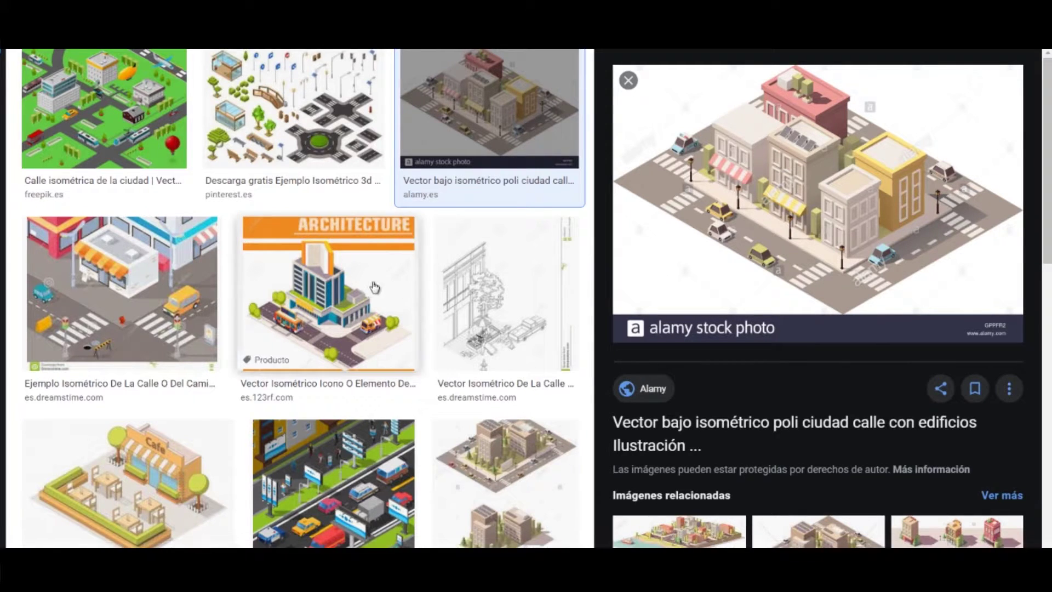
pyautogui.scroll(-5, 374, 286)
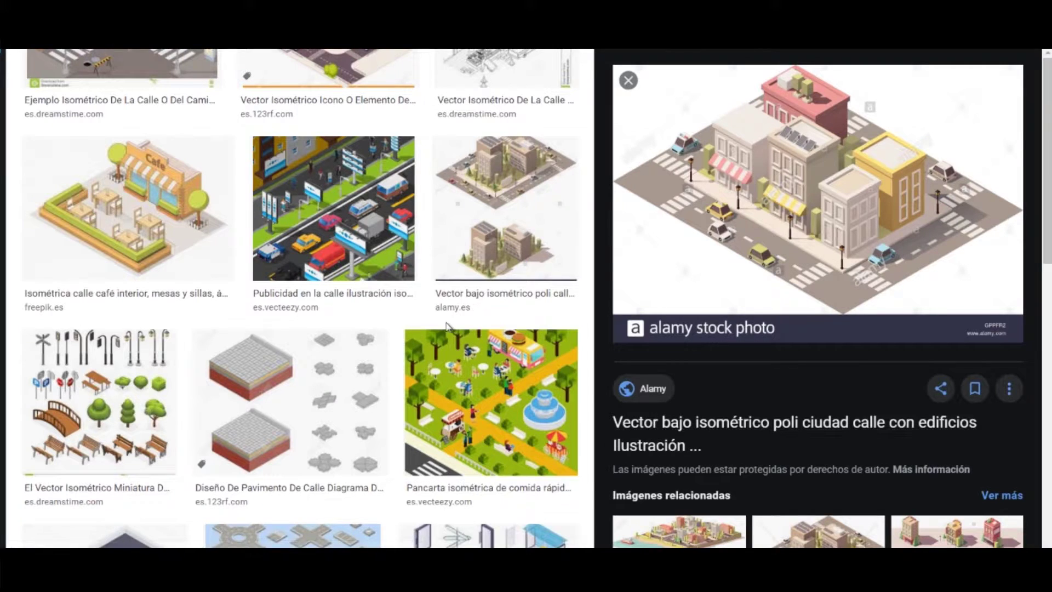
pyautogui.scroll(-3, 422, 307)
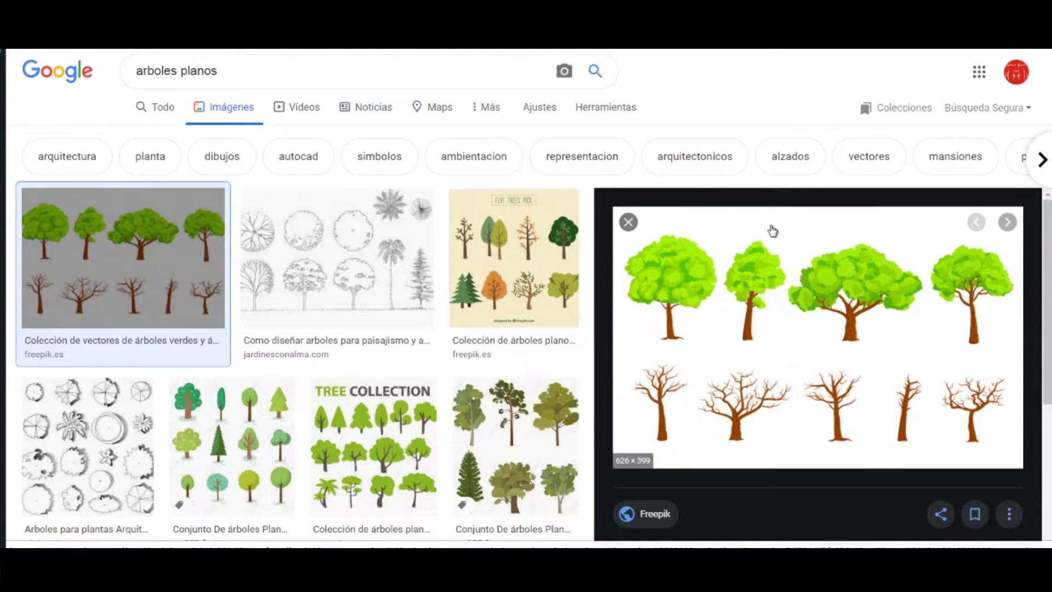
# Scroll through the 'arboles planos' results showing the Freepik leafy and bare tree set.
pyautogui.scroll(-3, 364, 352)
pyautogui.scroll(-2, 448, 344)
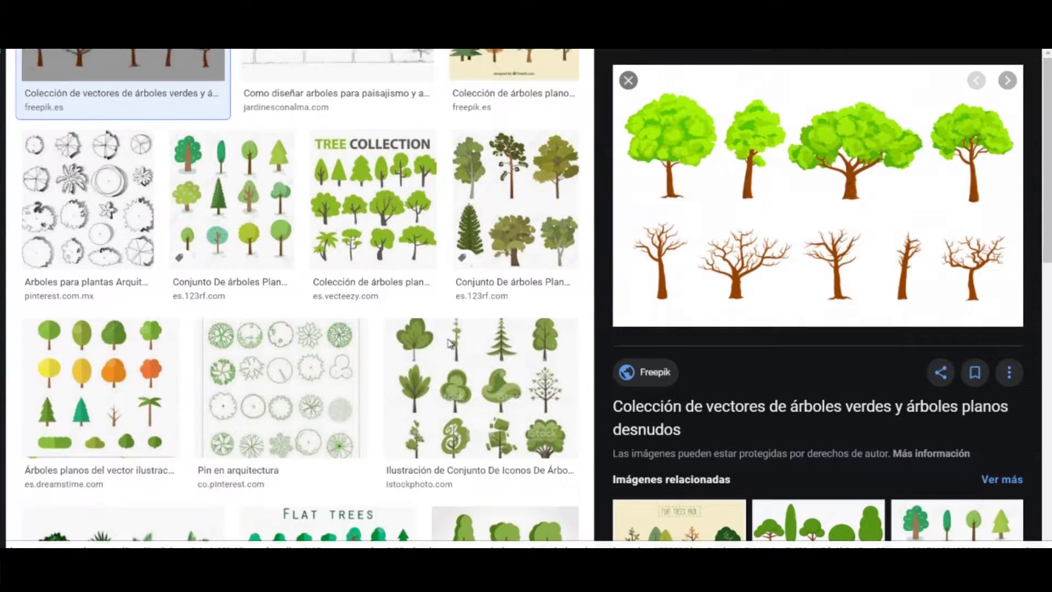
pyautogui.scroll(-3, 448, 344)
pyautogui.scroll(-3, 364, 353)
pyautogui.scroll(6, 402, 121)
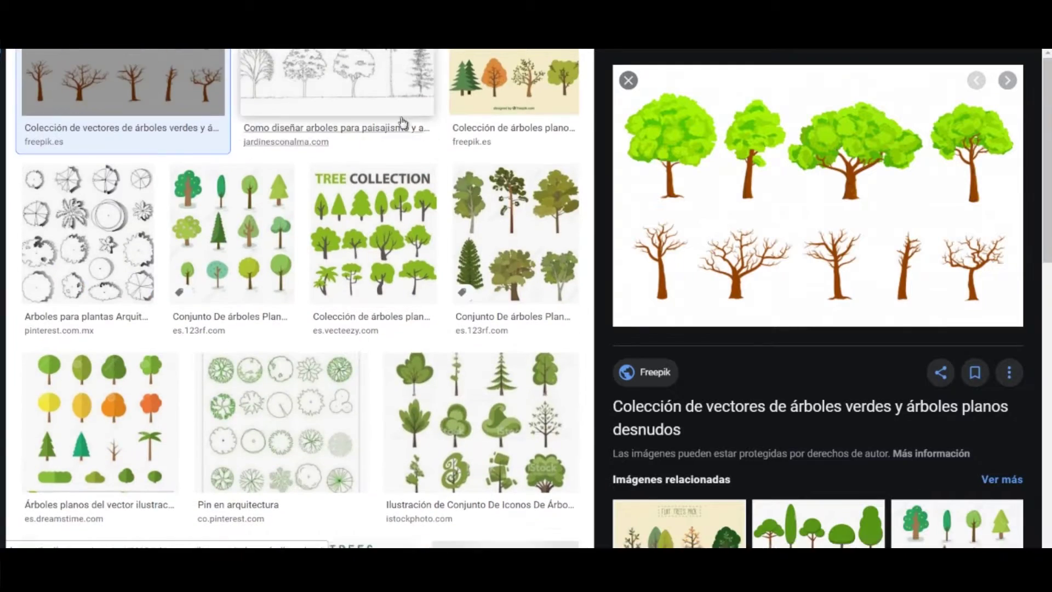
pyautogui.scroll(8, 734, 262)
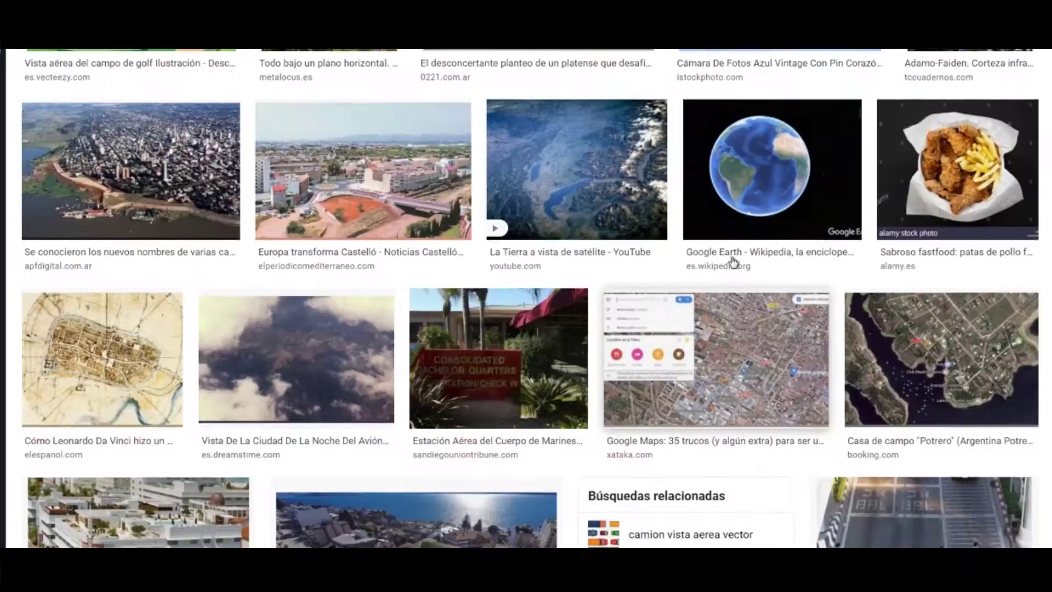
pyautogui.scroll(5, 734, 262)
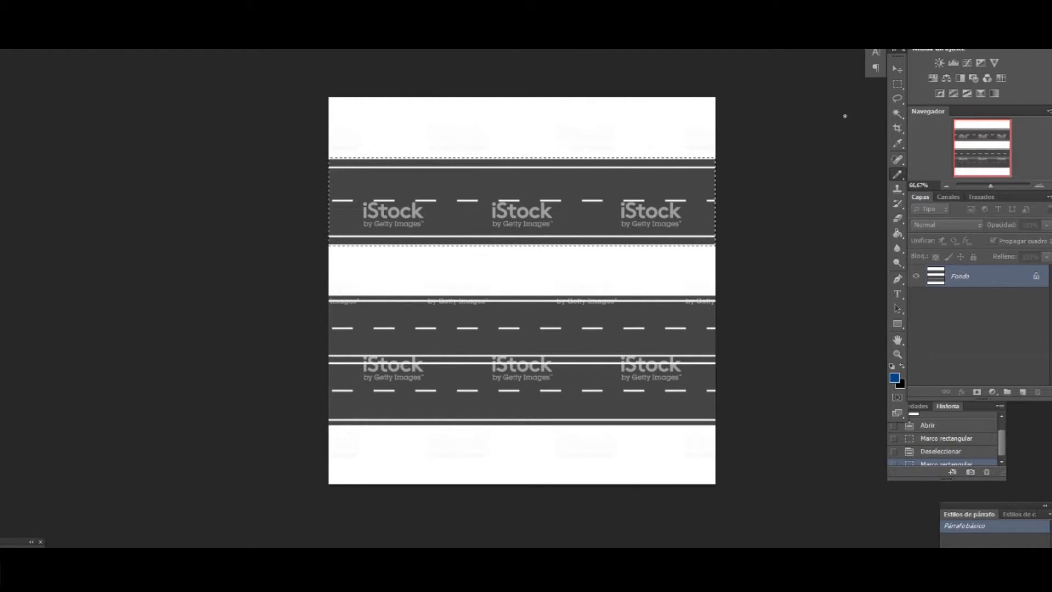
# Paste a rectangular strip of the road image into the axis drawing.
pyautogui.click(898, 84)
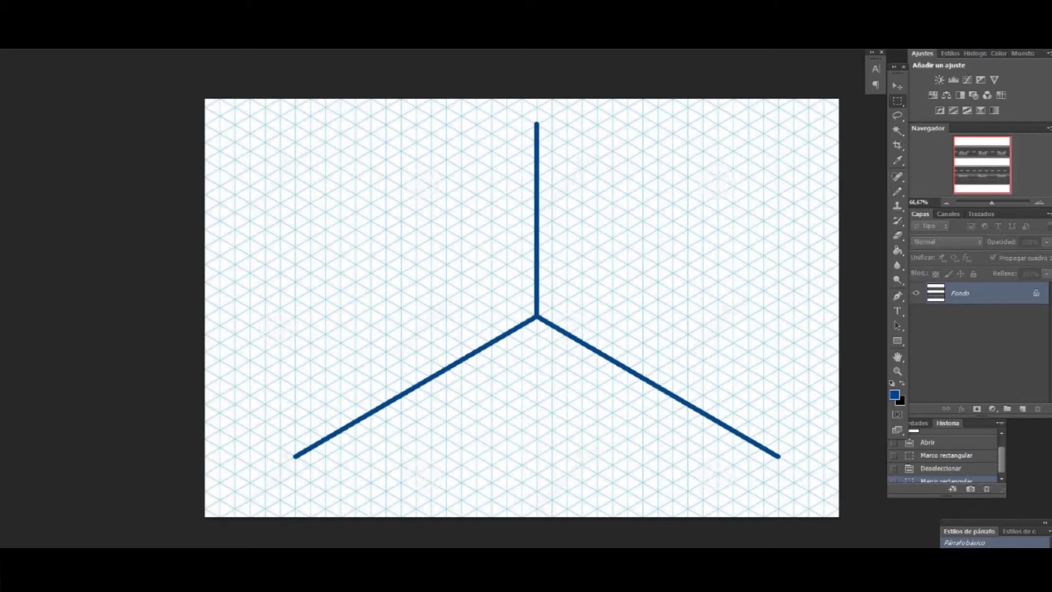
pyautogui.hotkey('ctrl', 'v')
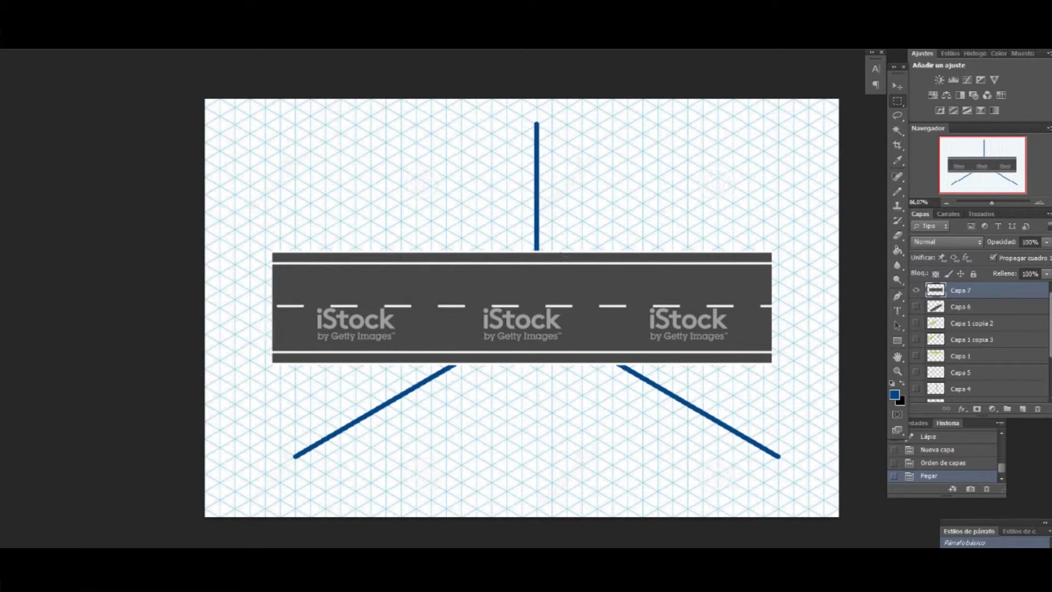
pyautogui.hotkey('alt', 'i')
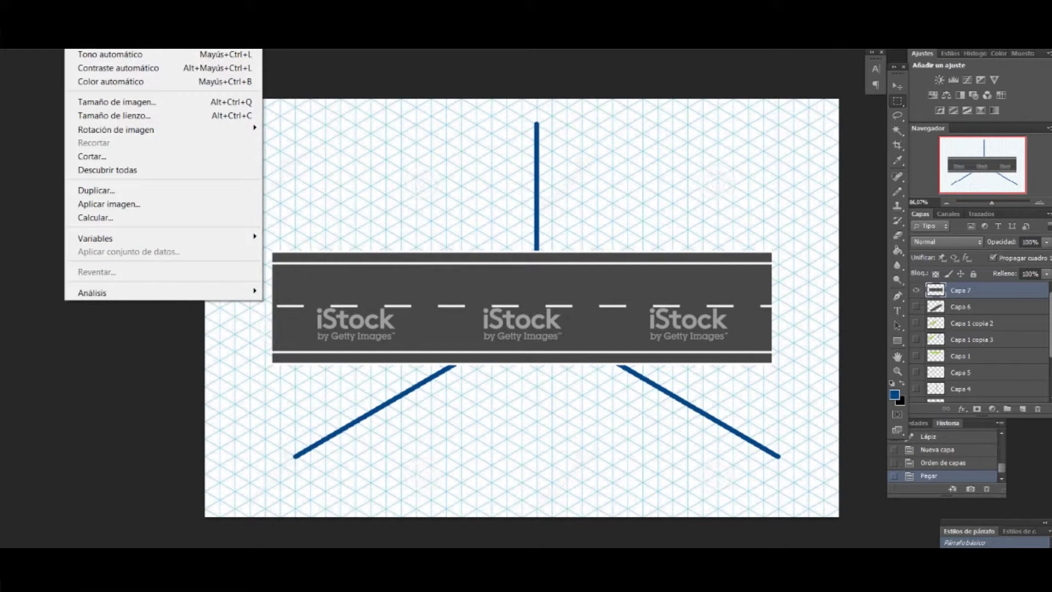
pyautogui.hotkey('alt', 'e')
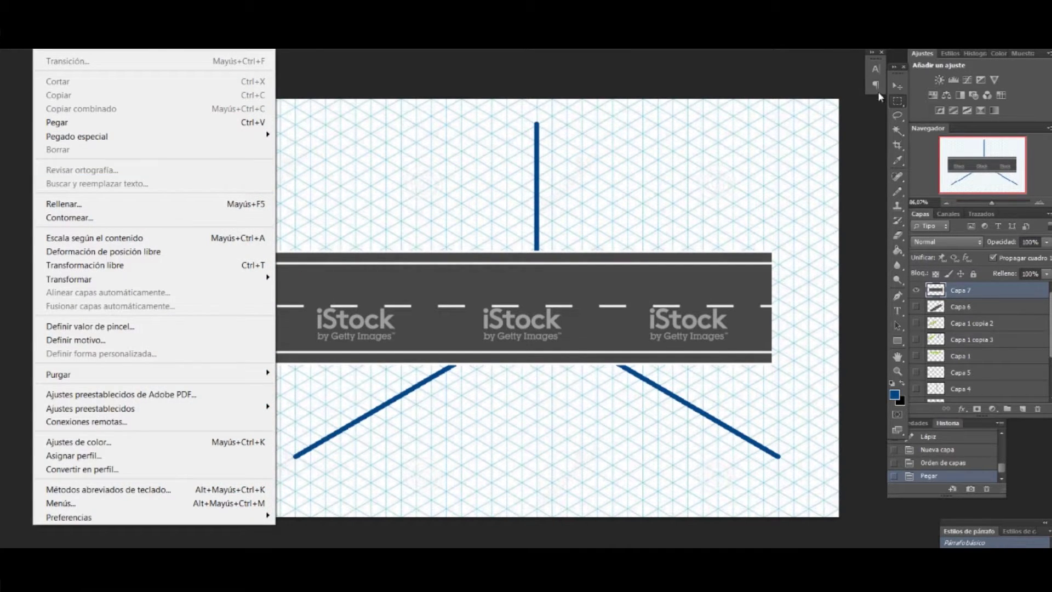
pyautogui.press('Escape')
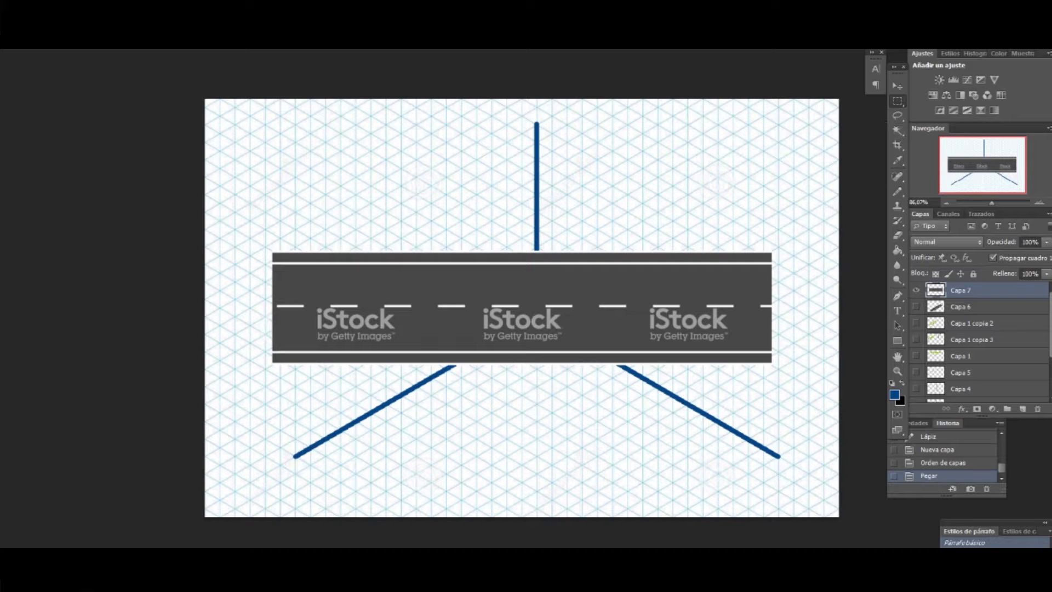
# Skew the road strip along the isometric axis and position it toward the lower left.
pyautogui.hotkey('alt', 'e')
pyautogui.moveTo(74, 278)
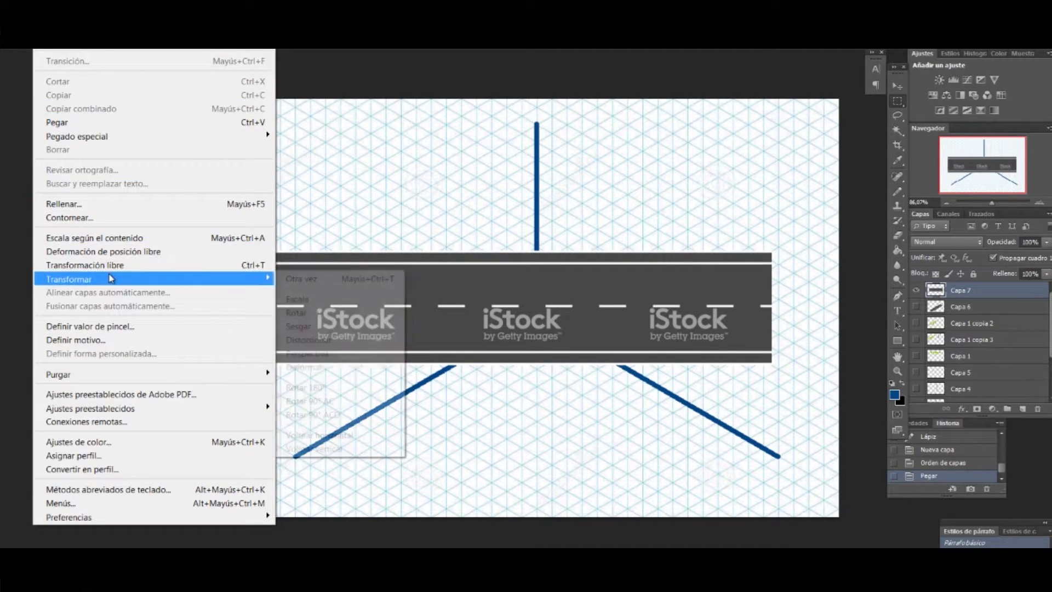
pyautogui.click(305, 326)
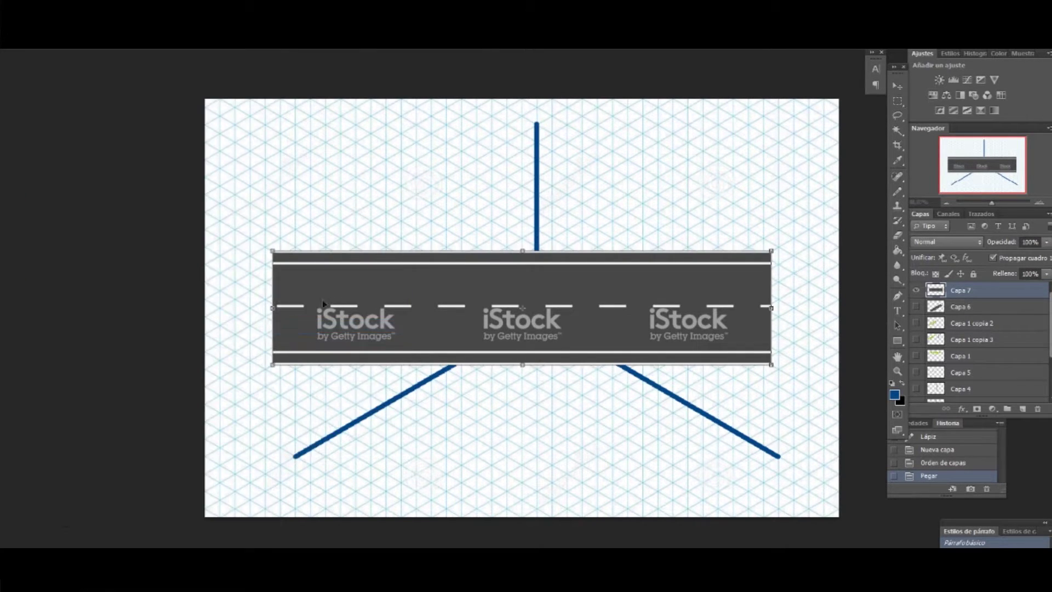
pyautogui.moveTo(276, 313); pyautogui.dragTo(277, 428)
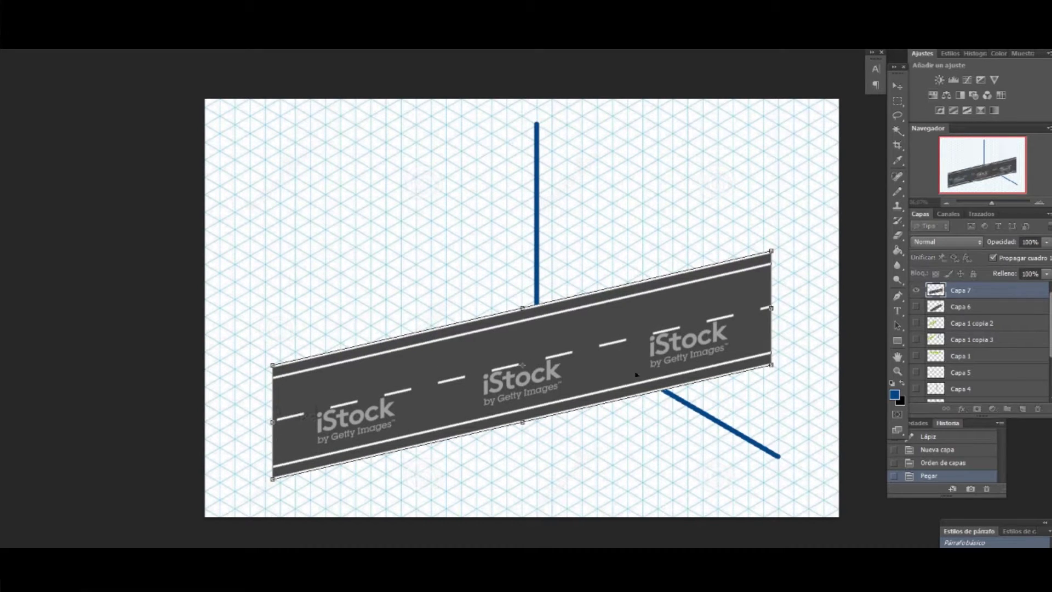
pyautogui.moveTo(775, 312); pyautogui.dragTo(759, 137)
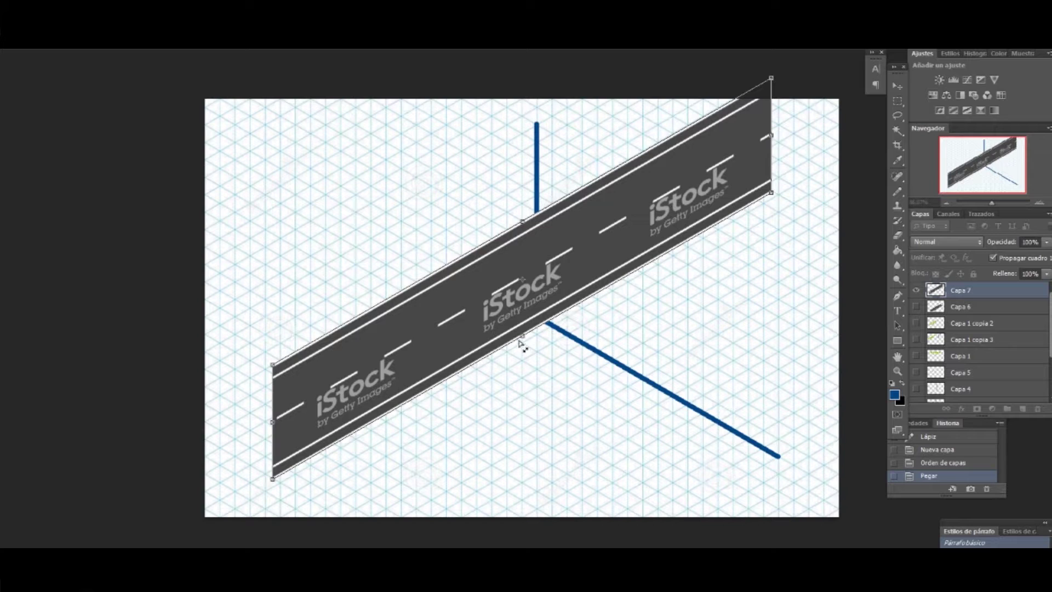
pyautogui.moveTo(524, 339); pyautogui.dragTo(629, 271)
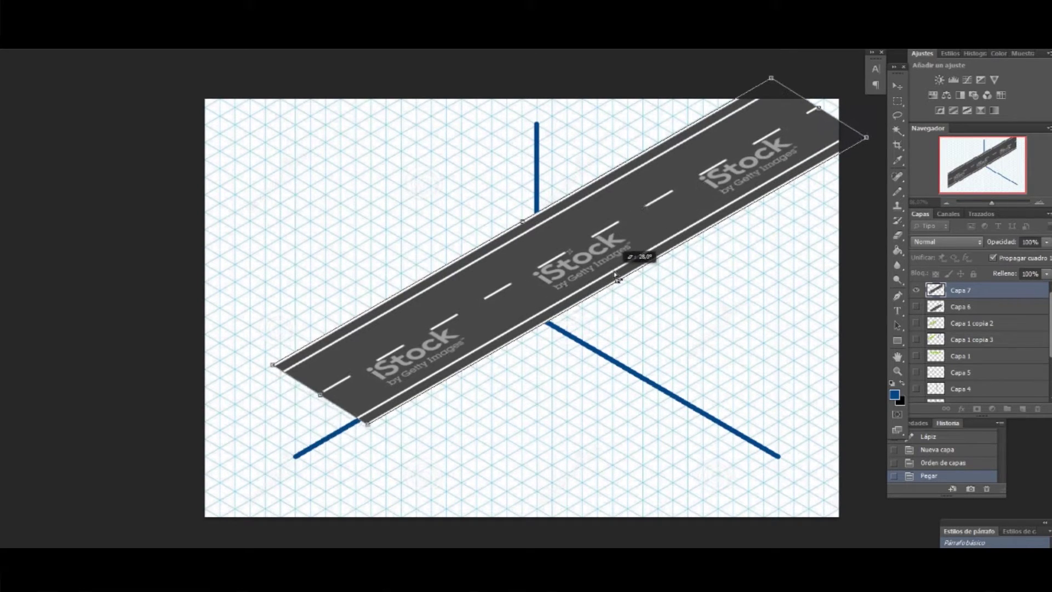
pyautogui.moveTo(629, 270); pyautogui.dragTo(619, 278)
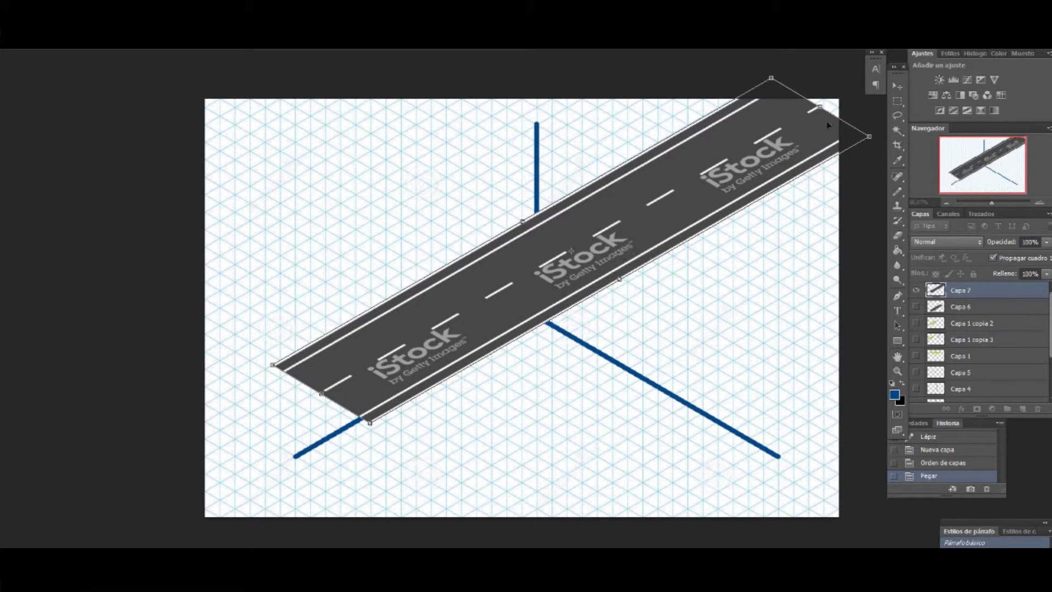
pyautogui.moveTo(718, 171)
pyautogui.mouseDown()
pyautogui.moveTo(676, 301)
pyautogui.moveTo(630, 323)
pyautogui.mouseUp()
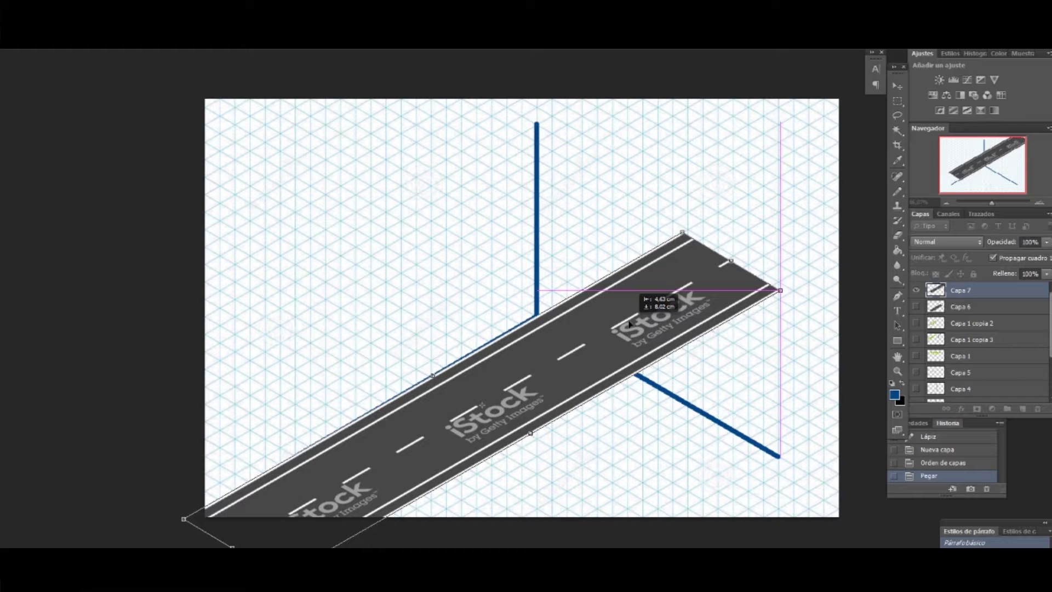
pyautogui.moveTo(630, 323); pyautogui.dragTo(630, 323)
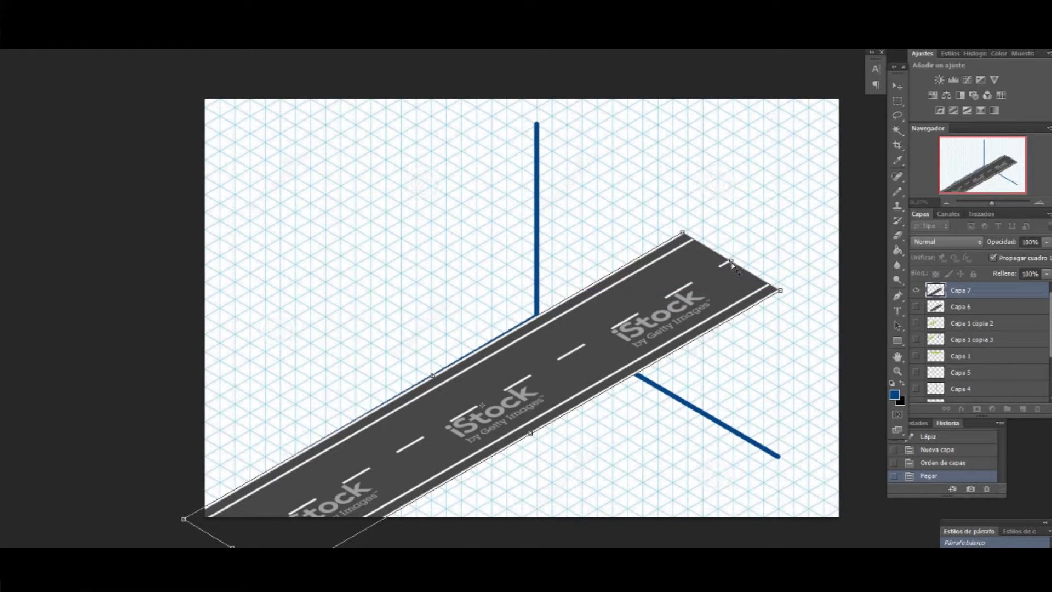
pyautogui.moveTo(731, 266); pyautogui.dragTo(729, 264)
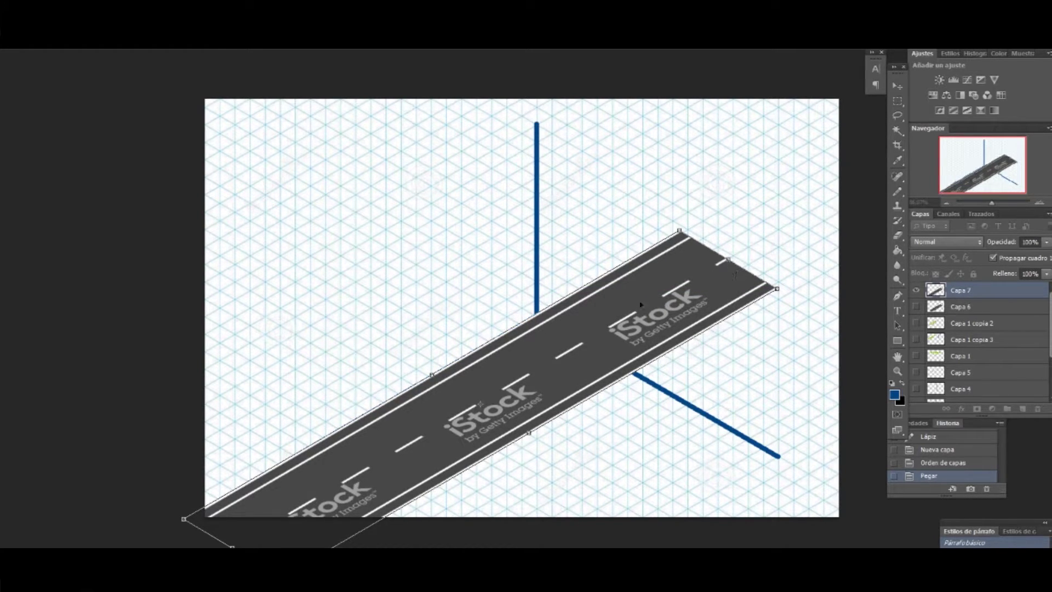
pyautogui.press('Return')
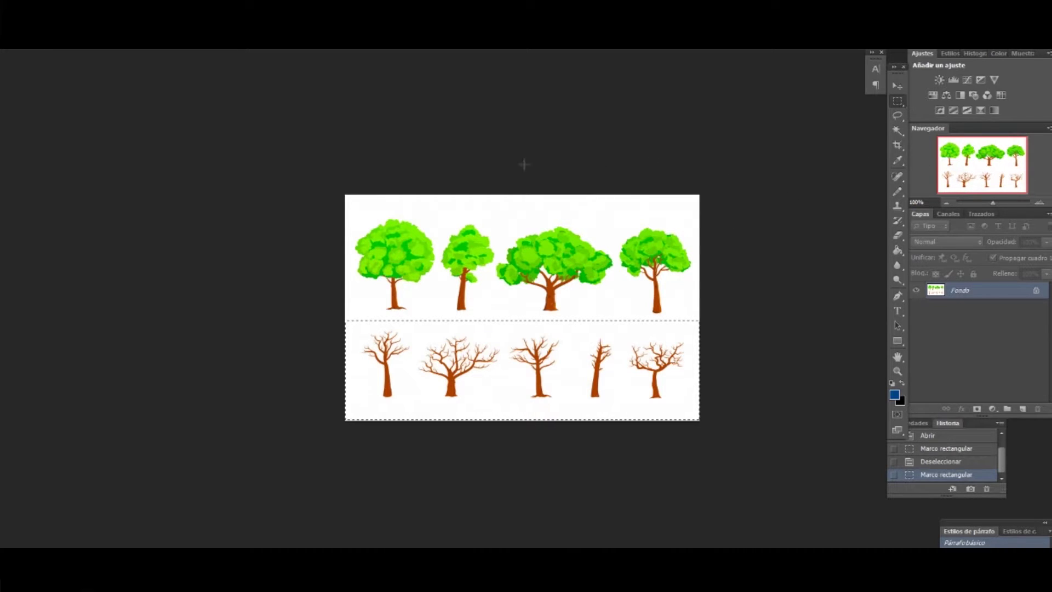
# Paste the four leafy trees at upper left and erase their white background with Magic Wand.
pyautogui.moveTo(333, 160); pyautogui.dragTo(787, 327)
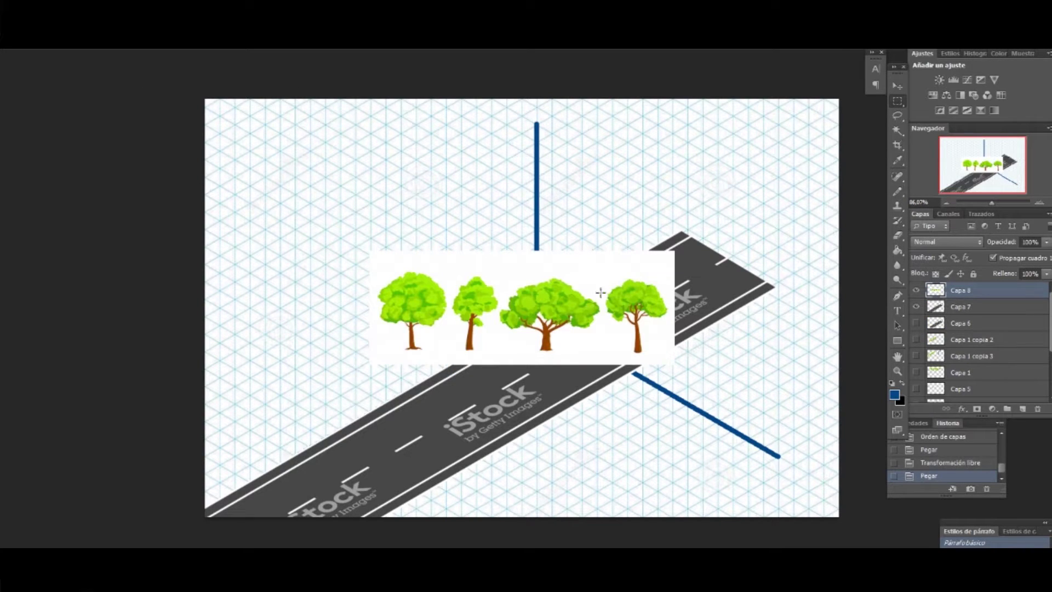
pyautogui.moveTo(587, 295); pyautogui.dragTo(474, 238)
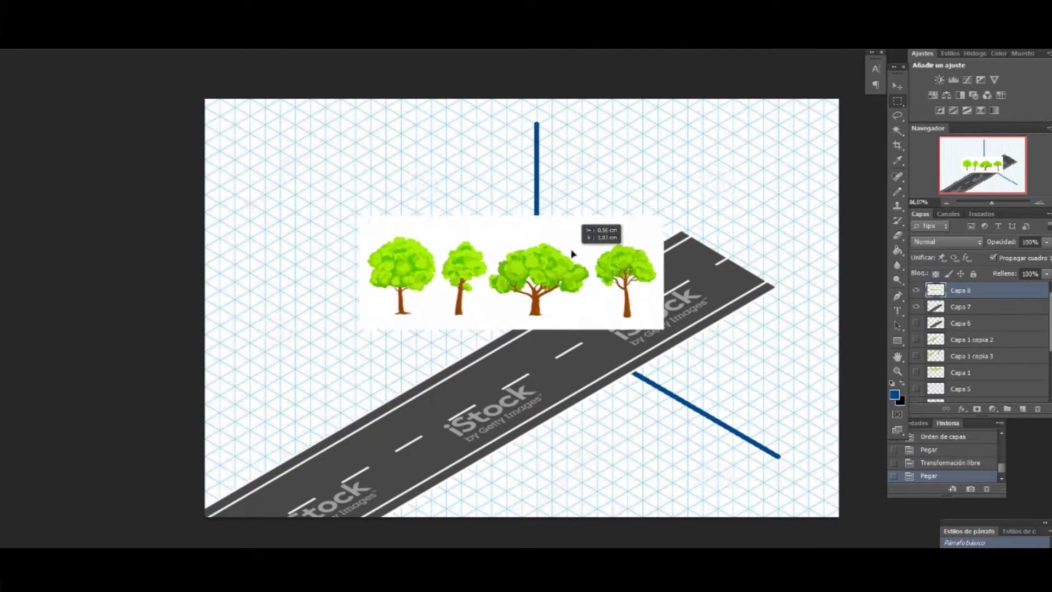
pyautogui.click(898, 130)
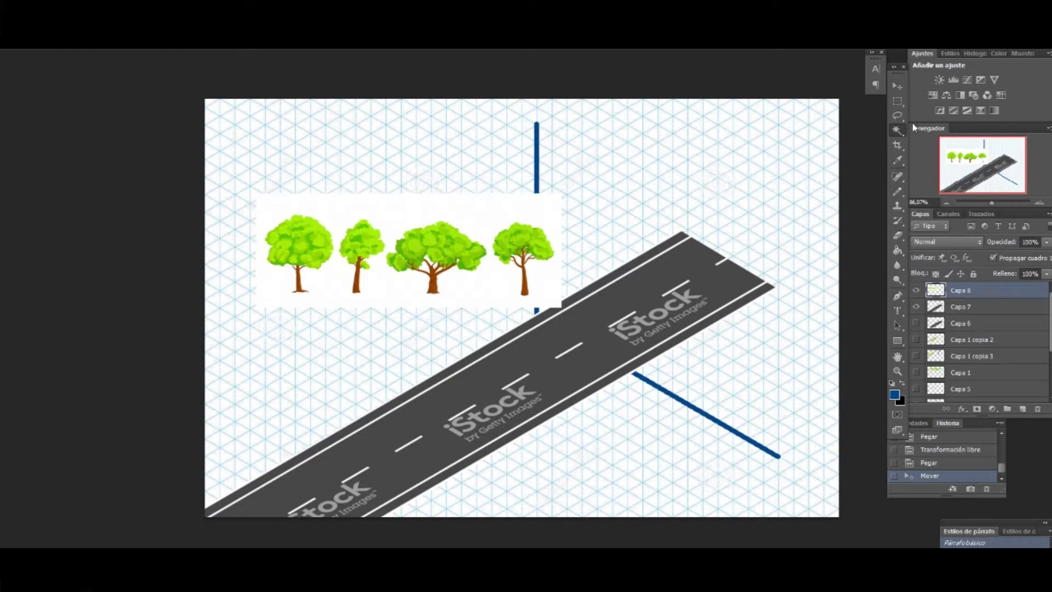
pyautogui.click(496, 217)
pyautogui.press('Delete')
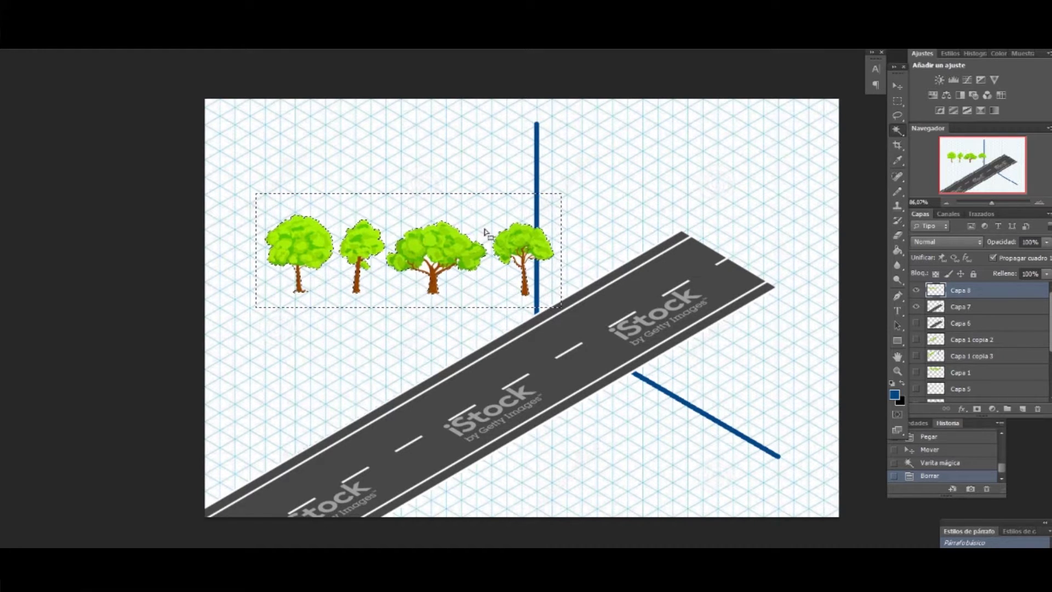
pyautogui.hotkey('ctrl', 'd')
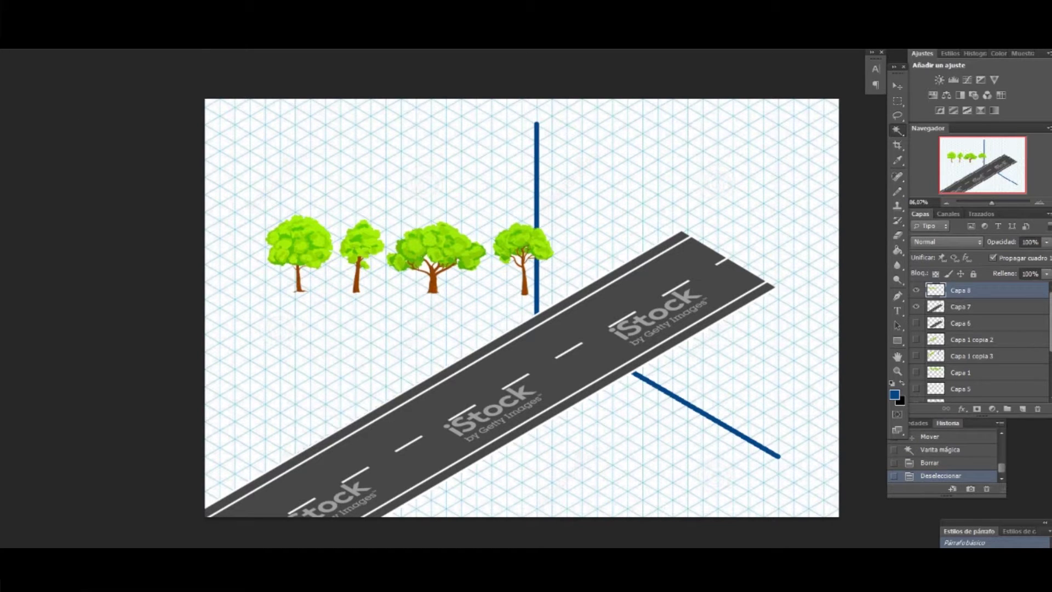
pyautogui.click(71, 41)
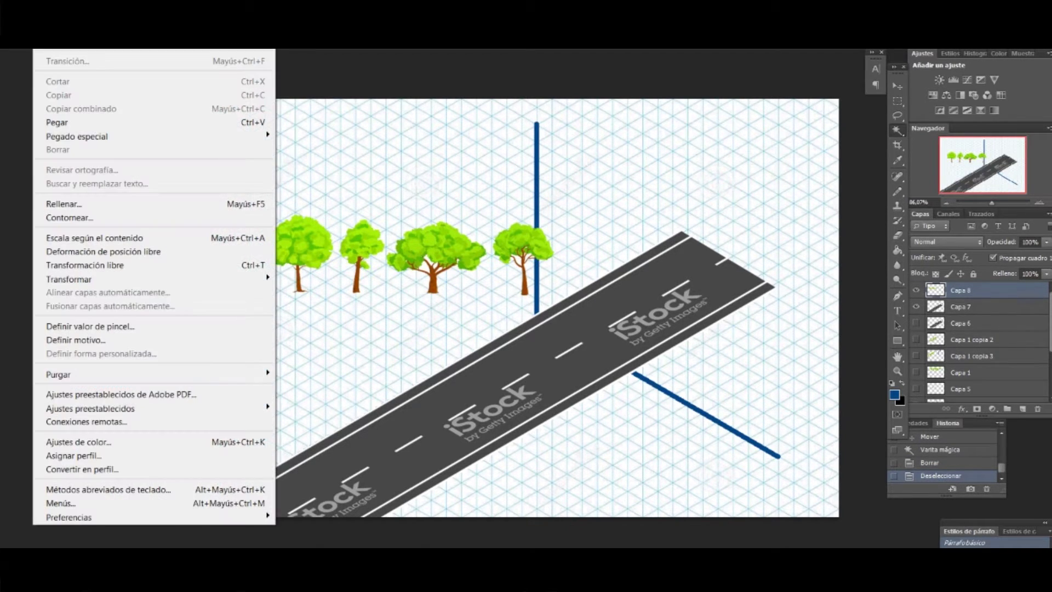
pyautogui.moveTo(69, 278)
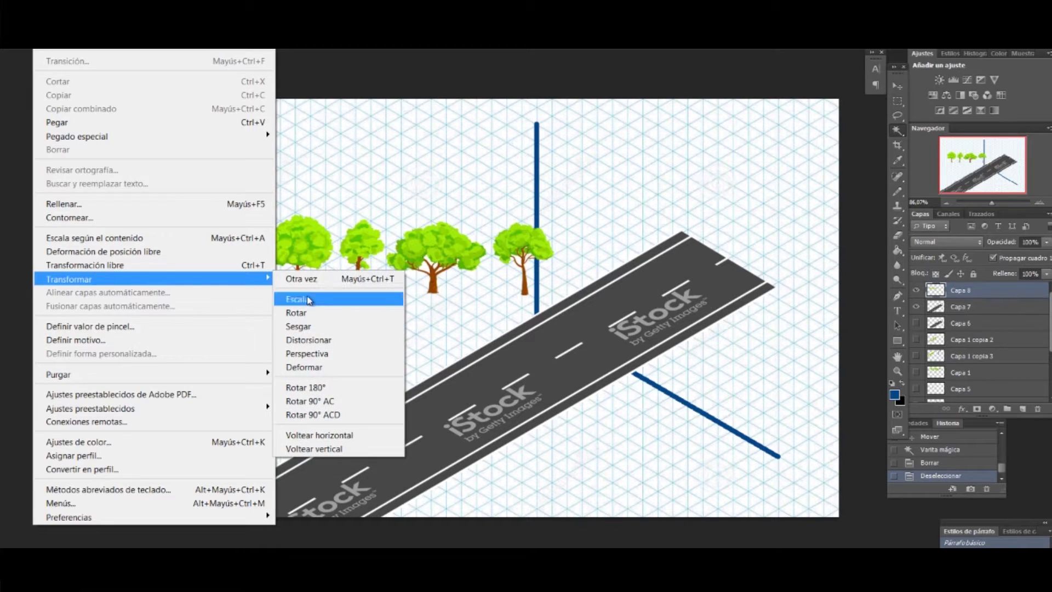
# Try a first skew on the leafy tree row, then undo it.
pyautogui.click(327, 327)
pyautogui.moveTo(555, 255); pyautogui.dragTo(556, 204)
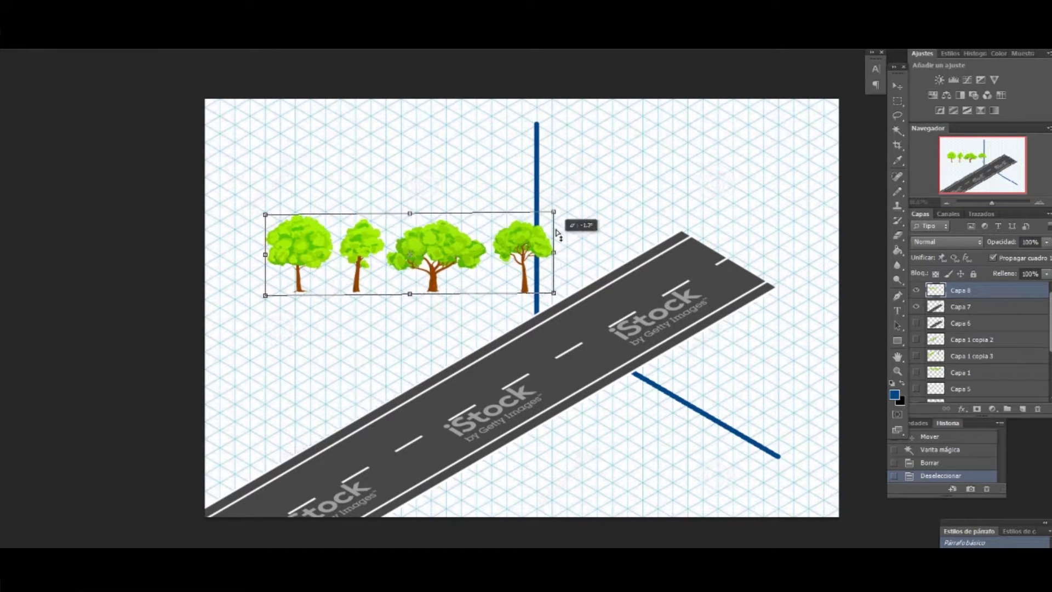
pyautogui.moveTo(266, 256); pyautogui.dragTo(279, 344)
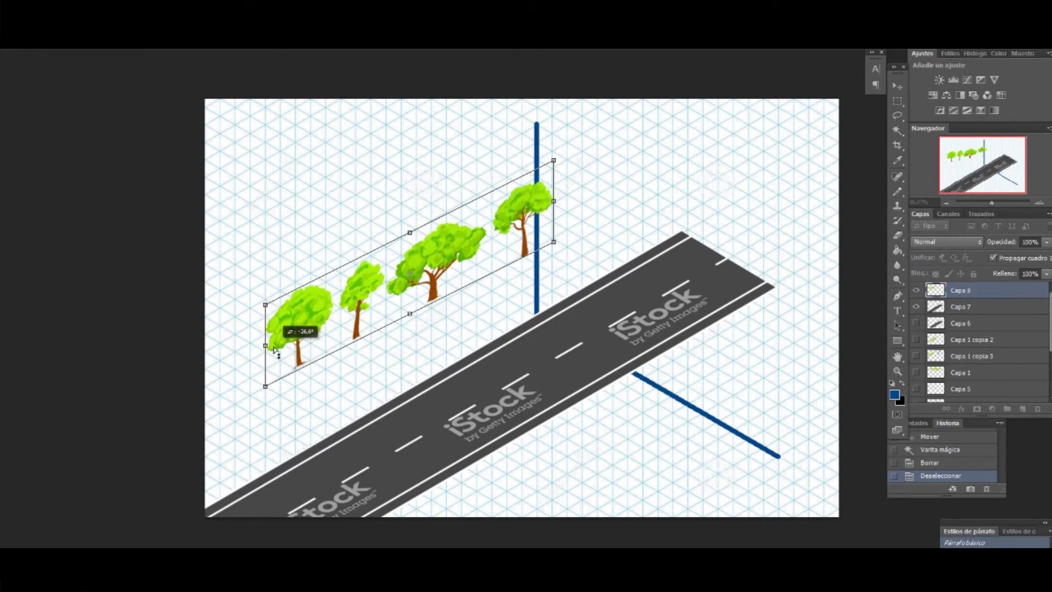
pyautogui.moveTo(436, 268); pyautogui.dragTo(417, 328)
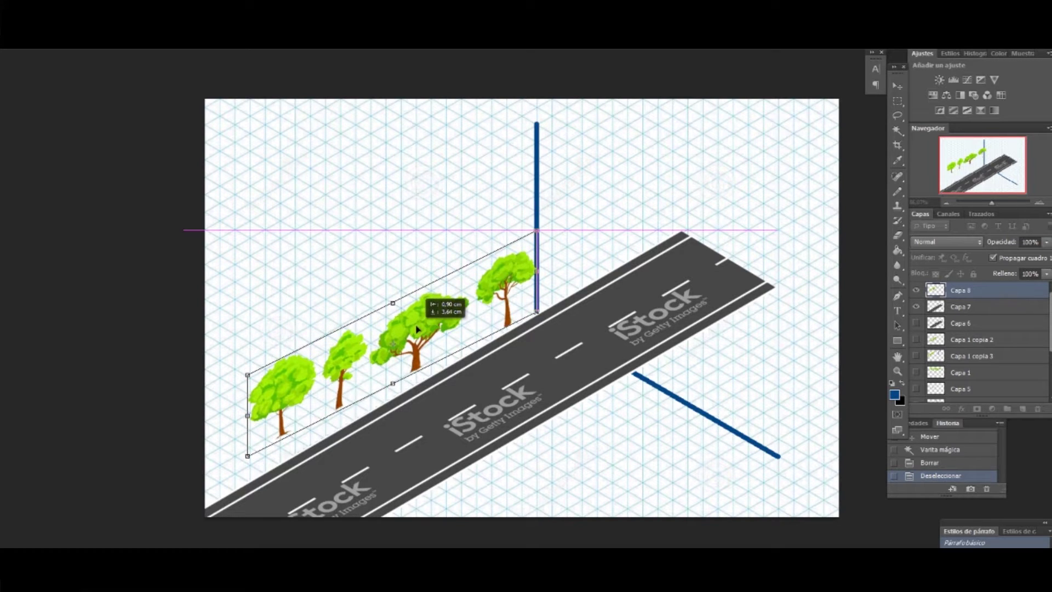
pyautogui.moveTo(539, 272); pyautogui.dragTo(539, 255)
pyautogui.press('Return')
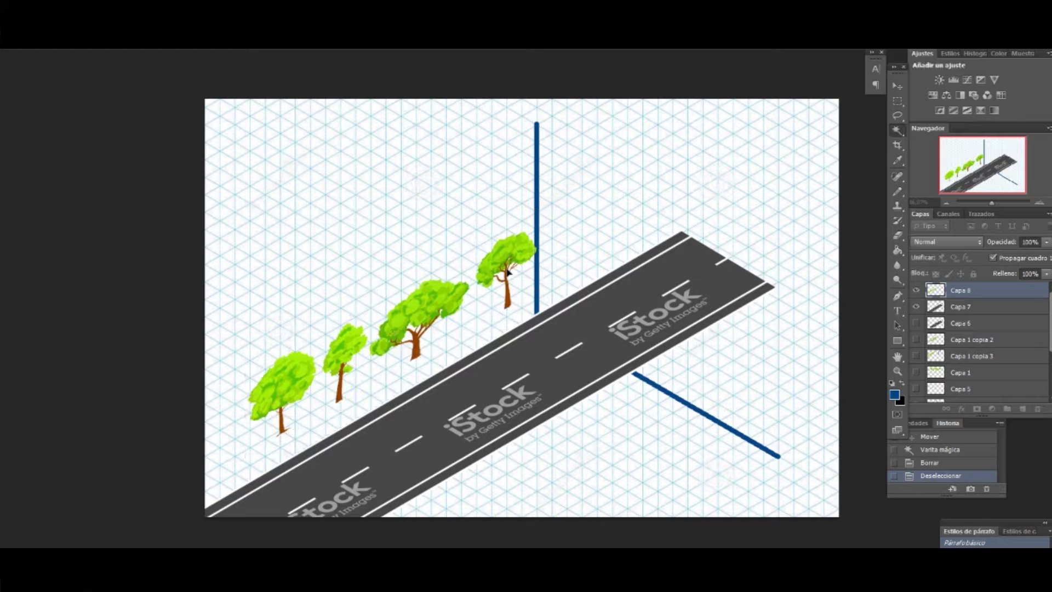
pyautogui.hotkey('ctrl', 'z')
# Narrow the tree row with Free Transform and shift it right and down.
pyautogui.rightClick(525, 252)
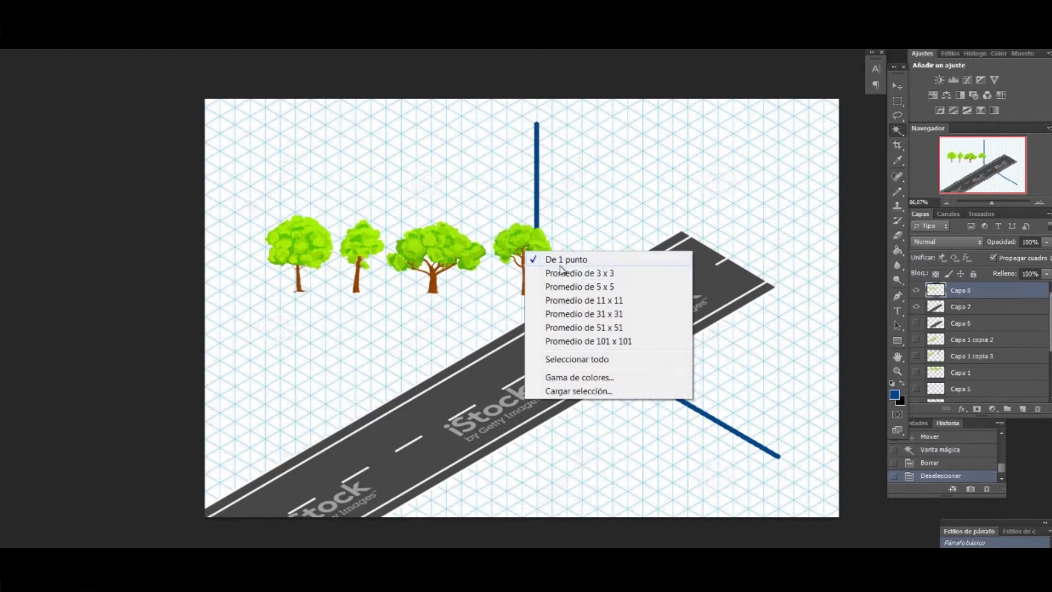
pyautogui.click(895, 116)
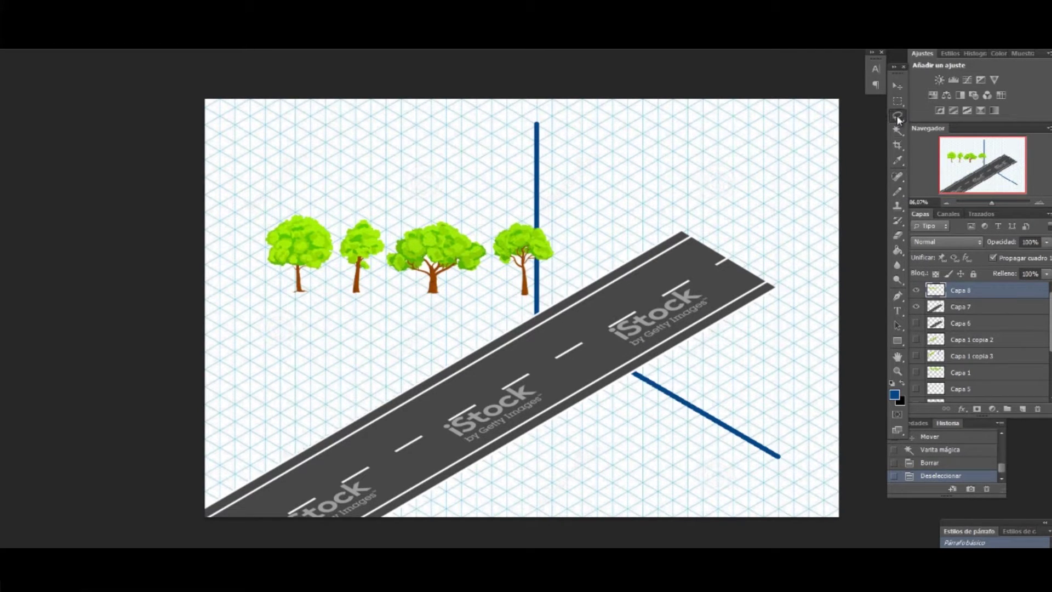
pyautogui.rightClick(486, 253)
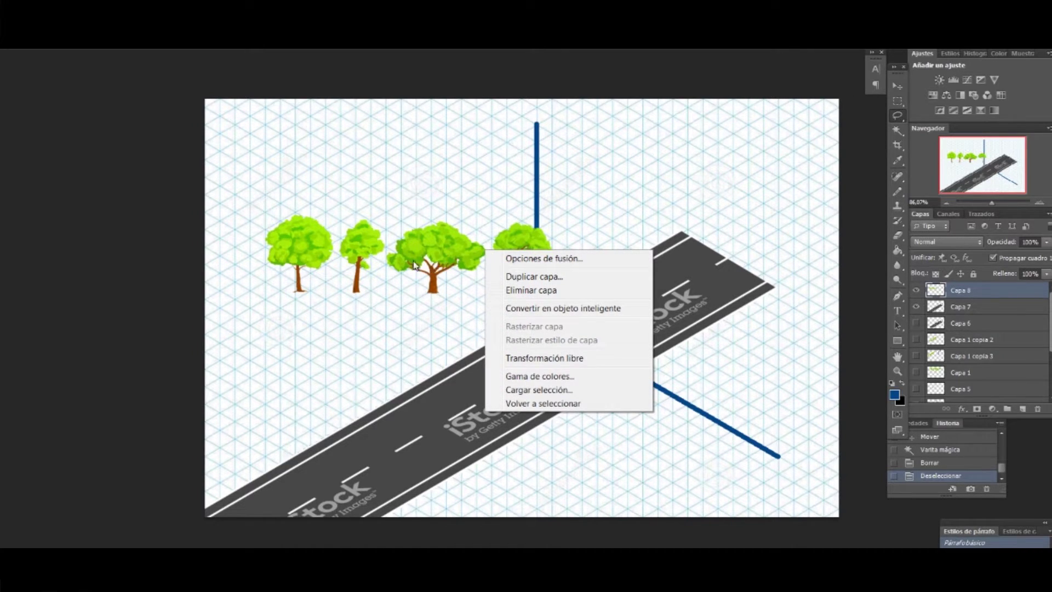
pyautogui.click(549, 359)
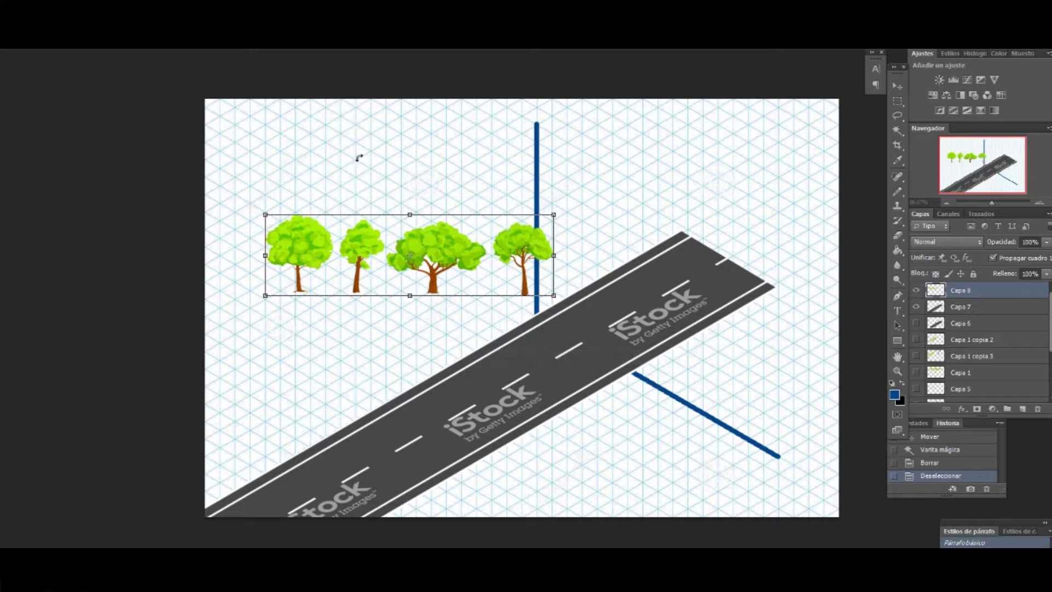
pyautogui.moveTo(555, 255); pyautogui.dragTo(480, 254)
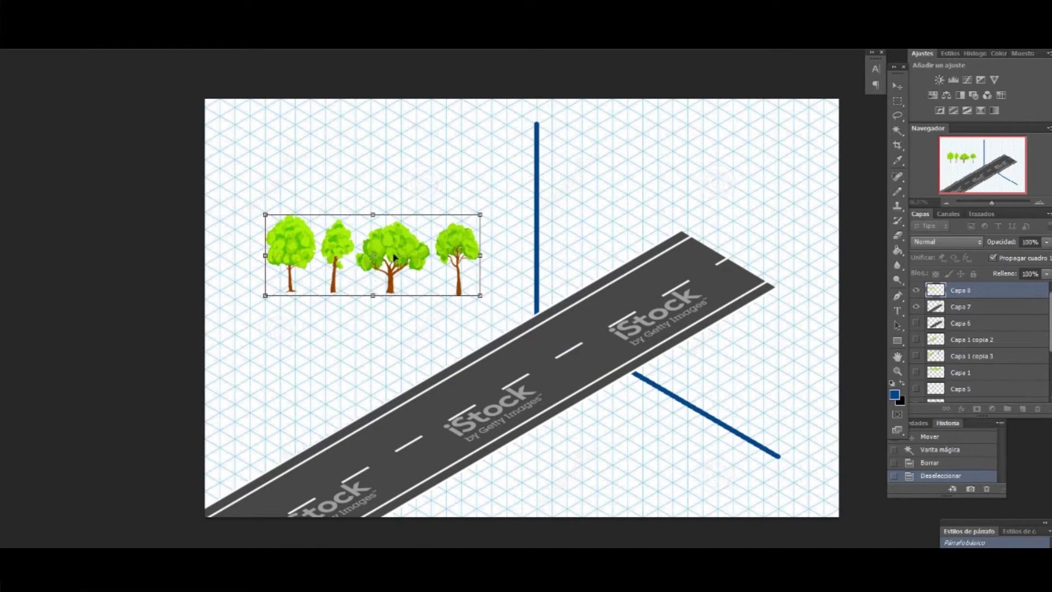
pyautogui.moveTo(413, 256); pyautogui.dragTo(459, 280)
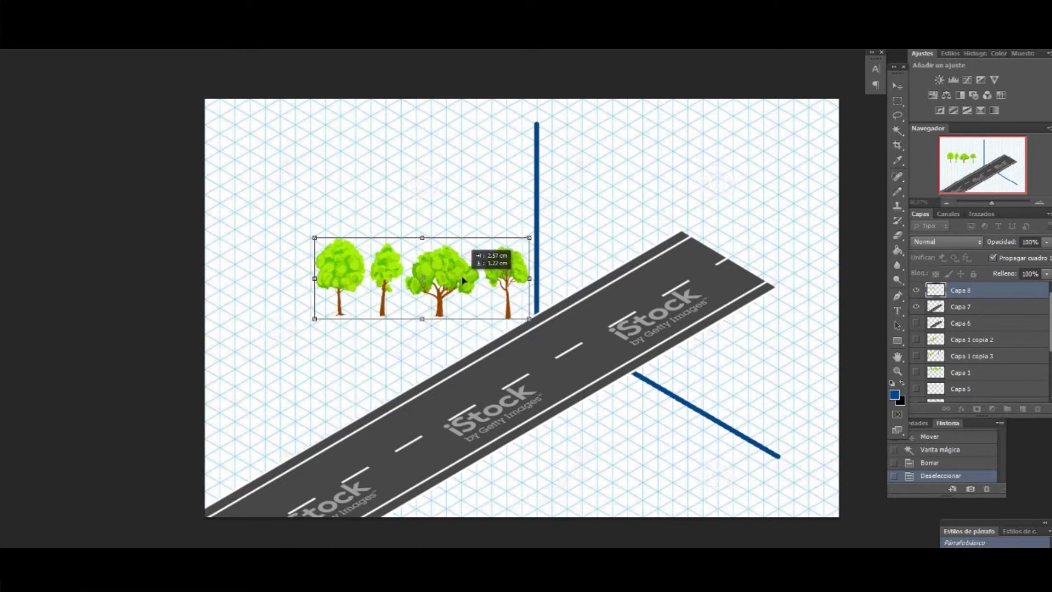
pyautogui.press('Return')
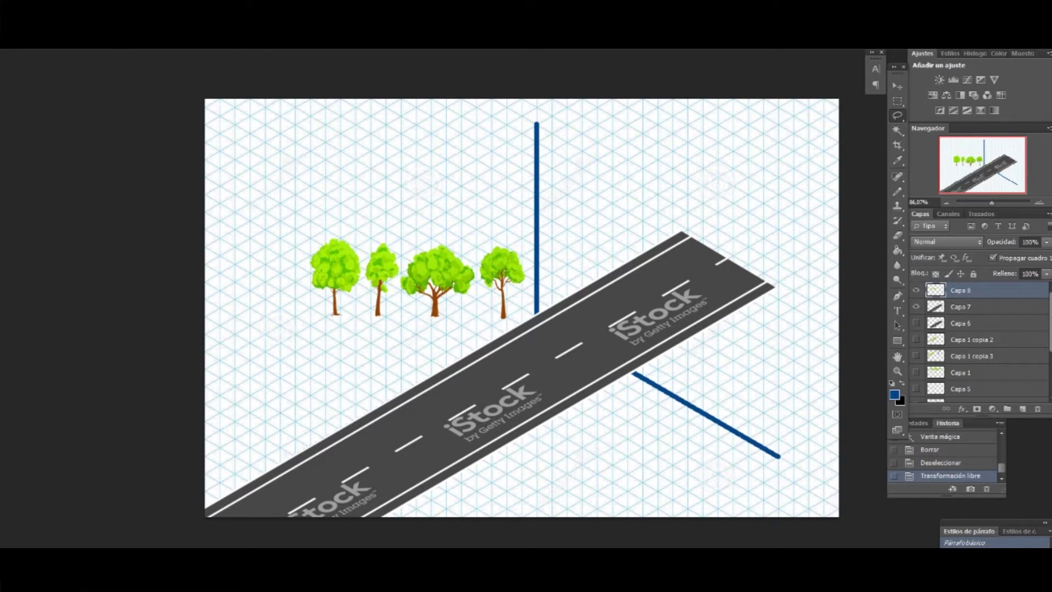
# Skew the tree row to about -30.5° so it runs parallel to the road.
pyautogui.click(50, 48)
pyautogui.moveTo(132, 278)
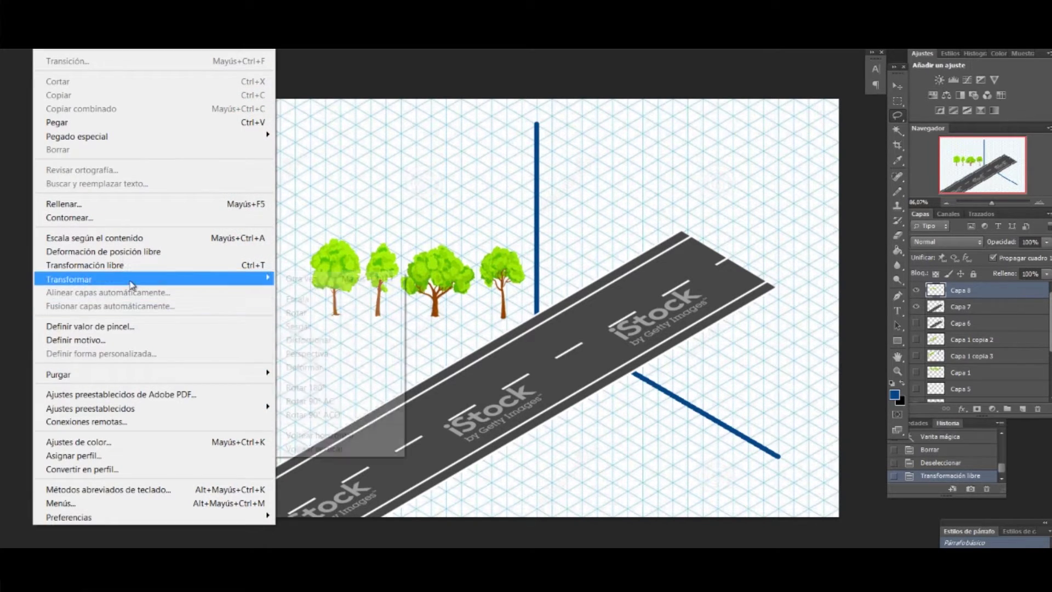
pyautogui.click(354, 327)
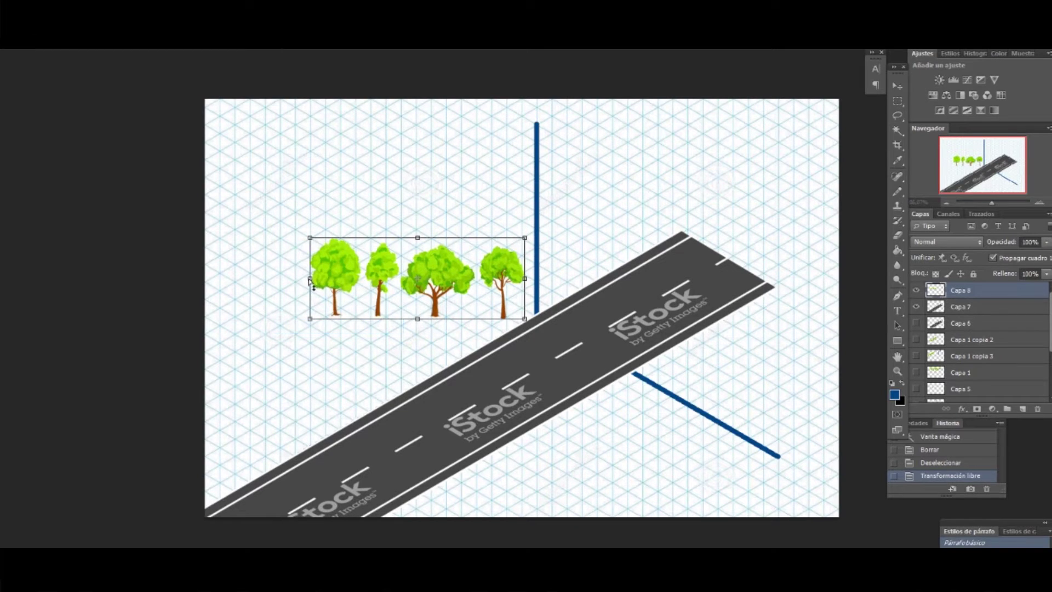
pyautogui.moveTo(310, 279); pyautogui.dragTo(310, 388)
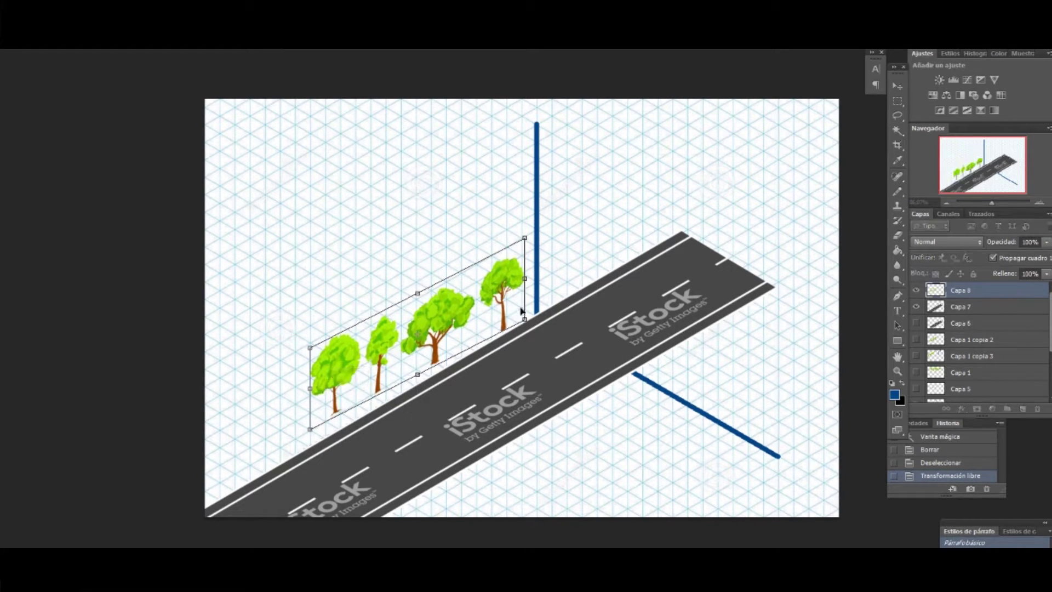
pyautogui.moveTo(525, 279); pyautogui.dragTo(526, 264)
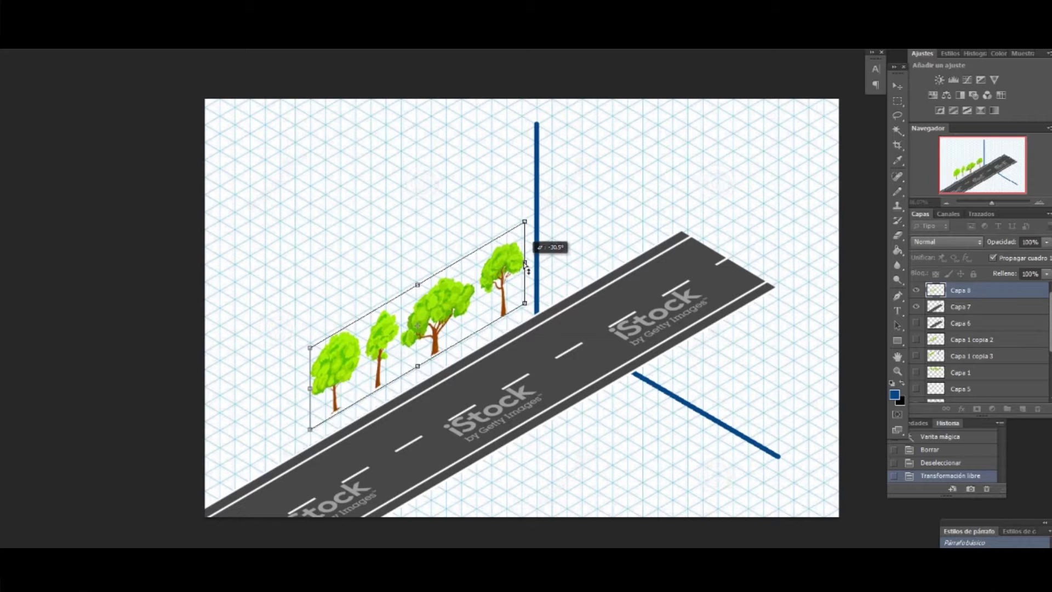
pyautogui.doubleClick(461, 319)
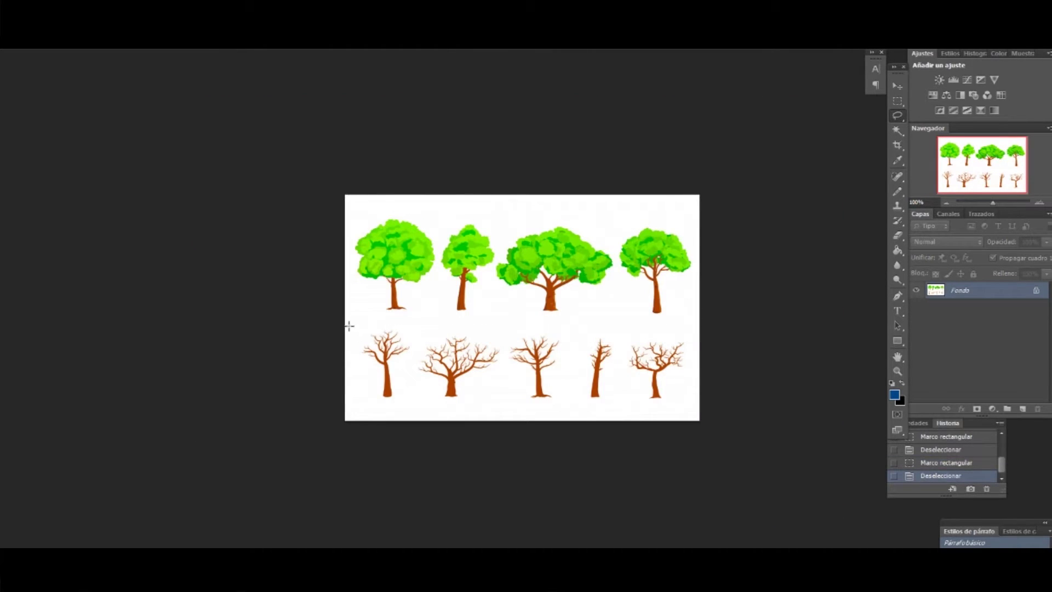
# Paste the five bare trees above the leafy row and erase their white background.
pyautogui.moveTo(349, 326); pyautogui.dragTo(738, 438)
pyautogui.hotkey('ctrl', 'd')
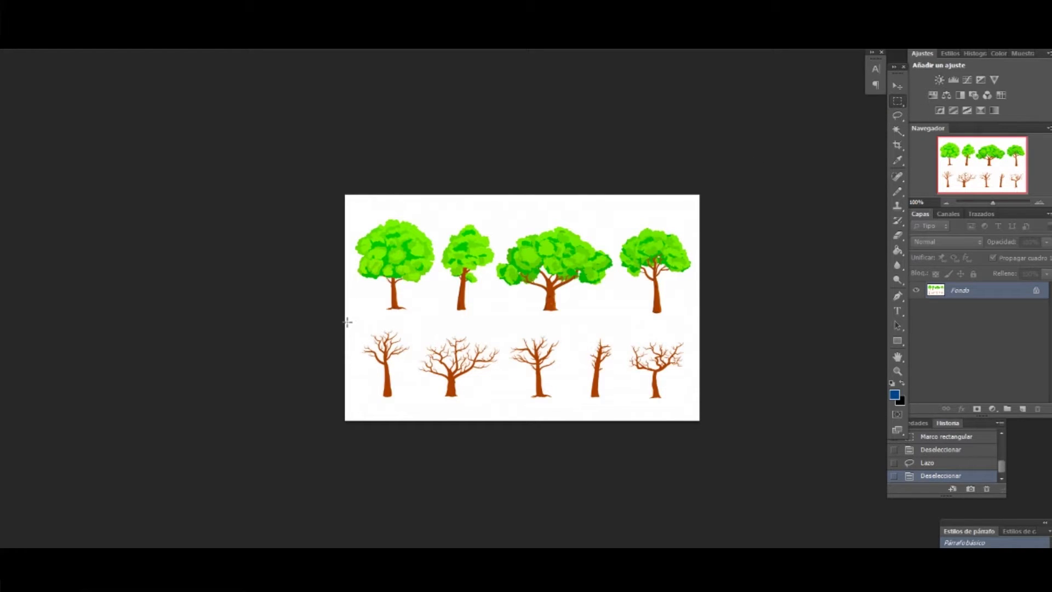
pyautogui.moveTo(348, 322); pyautogui.dragTo(734, 412)
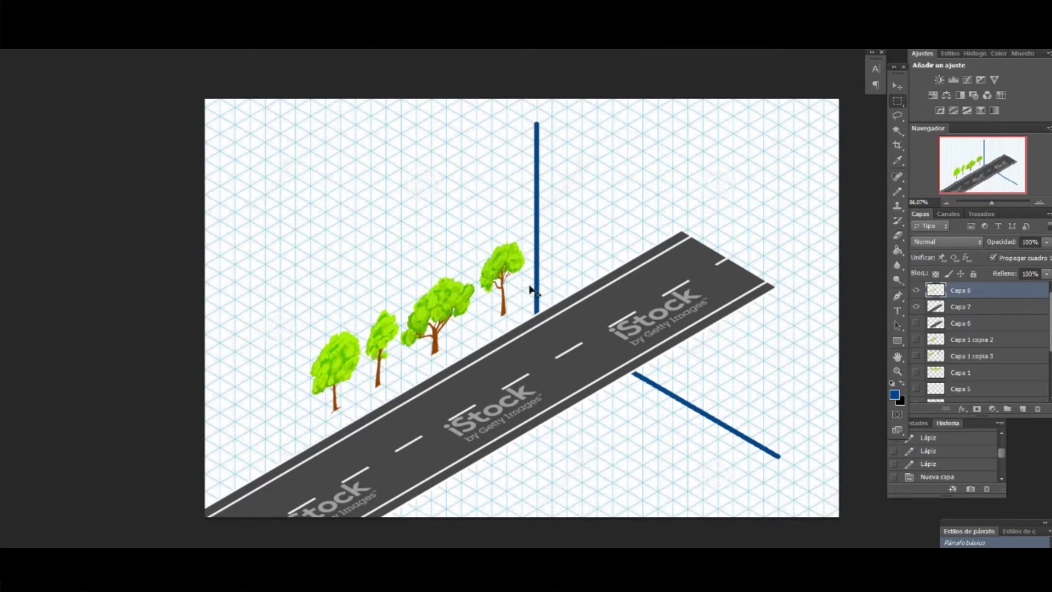
pyautogui.hotkey('ctrl', 'v')
pyautogui.moveTo(551, 304); pyautogui.dragTo(427, 221)
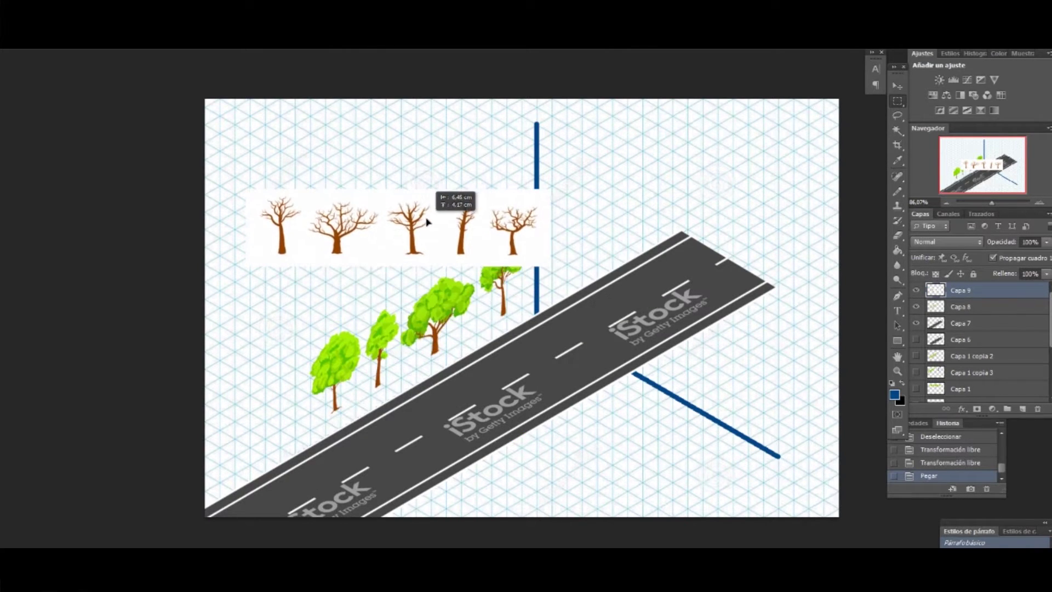
pyautogui.click(897, 130)
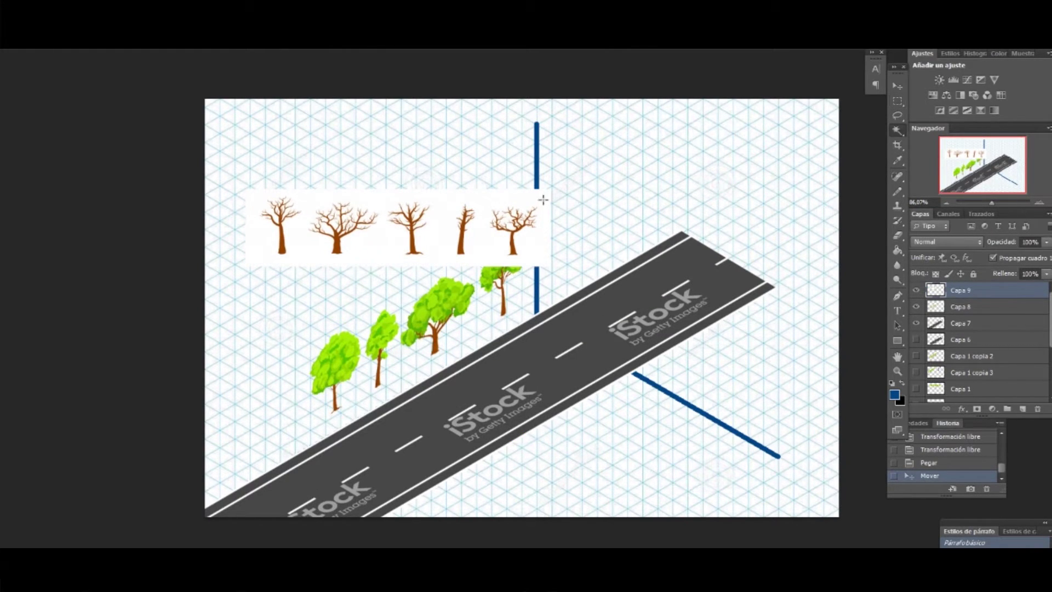
pyautogui.click(454, 198)
pyautogui.press('Delete')
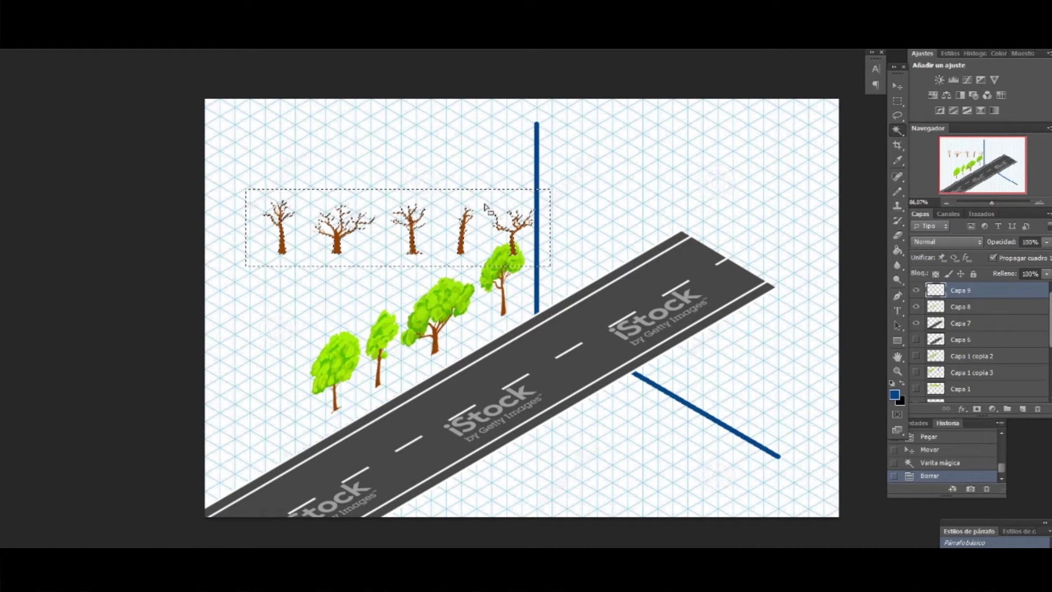
pyautogui.hotkey('ctrl', 'd')
pyautogui.rightClick(424, 226)
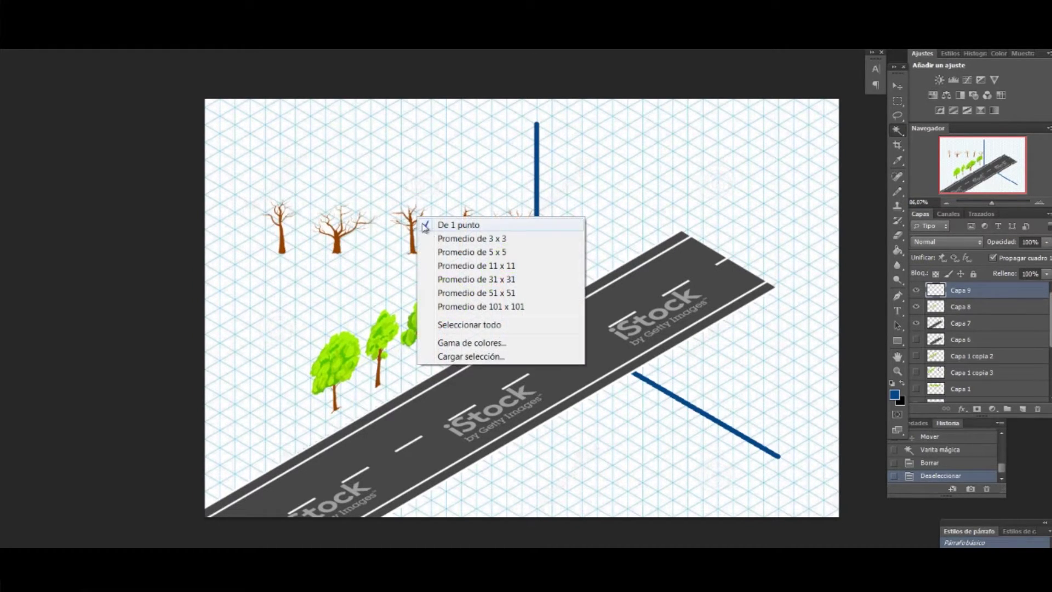
pyautogui.click(87, 41)
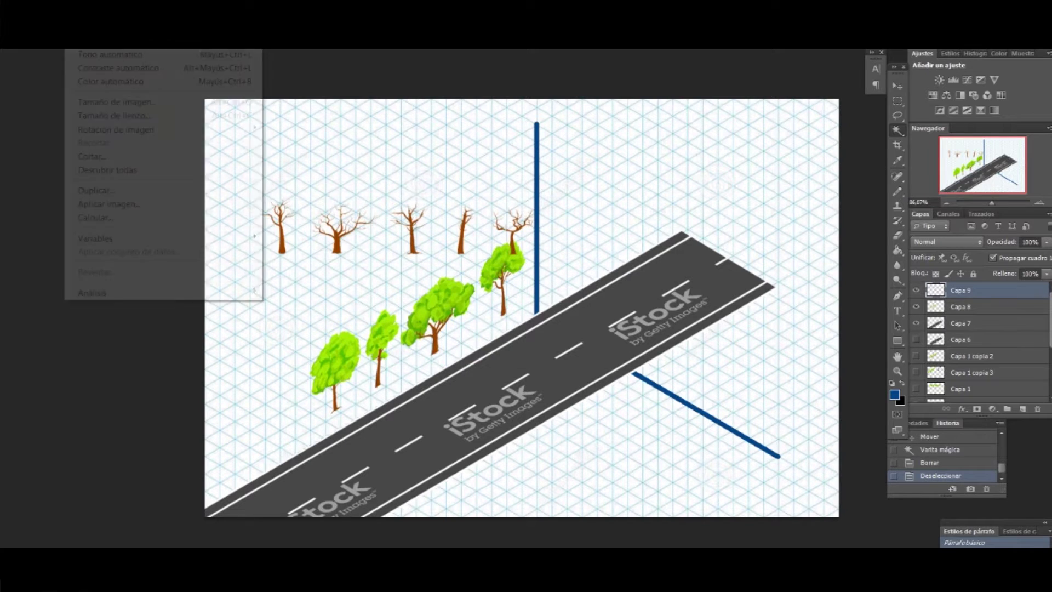
pyautogui.moveTo(69, 278)
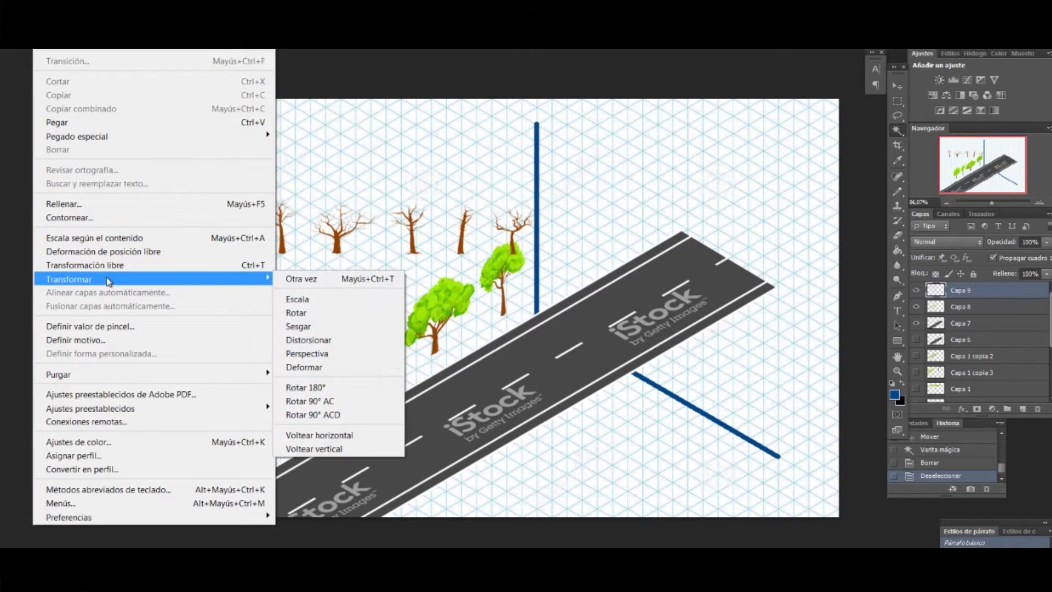
# Skew the bare-tree row down toward the left to match the road angle.
pyautogui.click(299, 326)
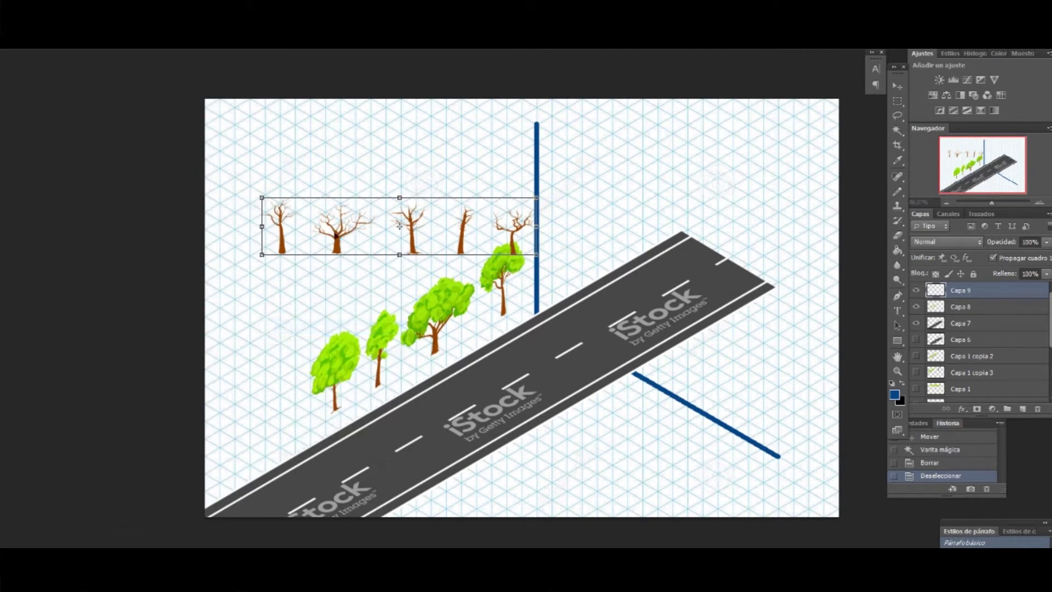
pyautogui.moveTo(265, 230); pyautogui.dragTo(307, 390)
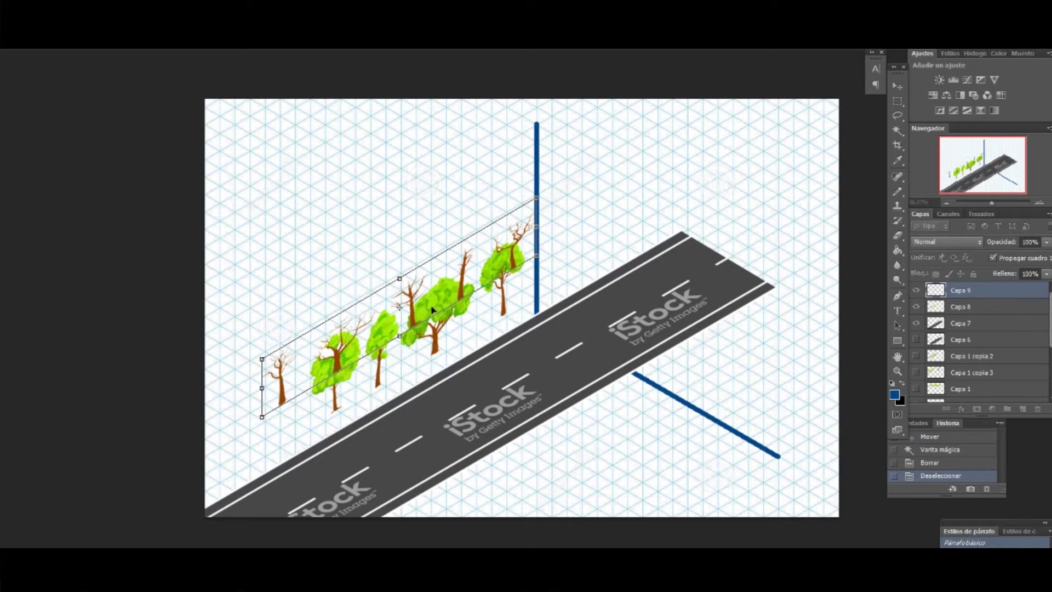
pyautogui.press('Return')
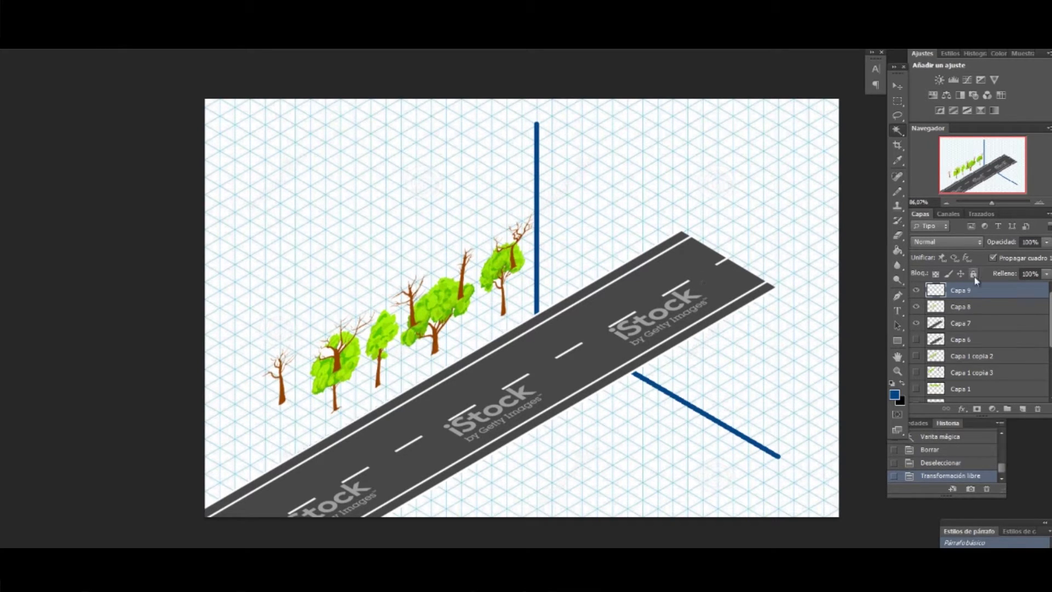
# Stack Capa 8 above Capa 9 and nudge those trees slightly into position.
pyautogui.click(980, 307)
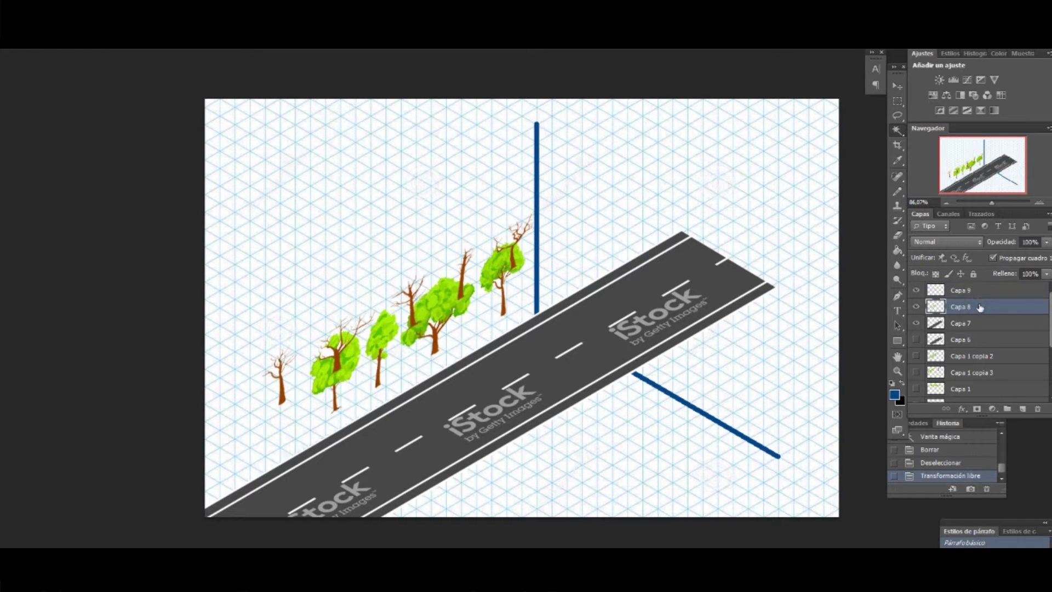
pyautogui.moveTo(980, 306); pyautogui.dragTo(980, 286)
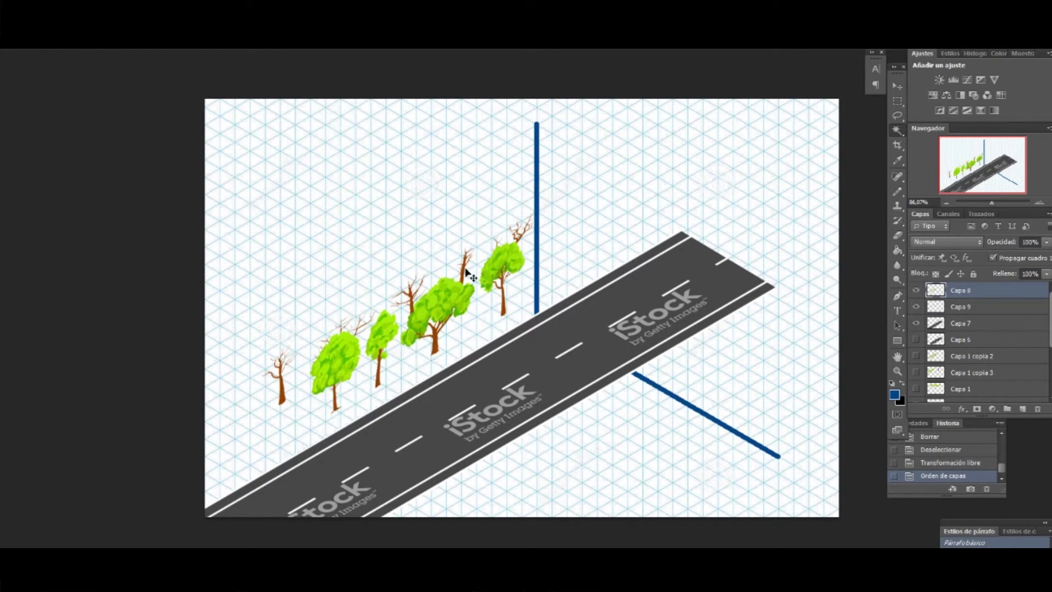
pyautogui.moveTo(468, 274); pyautogui.dragTo(457, 265)
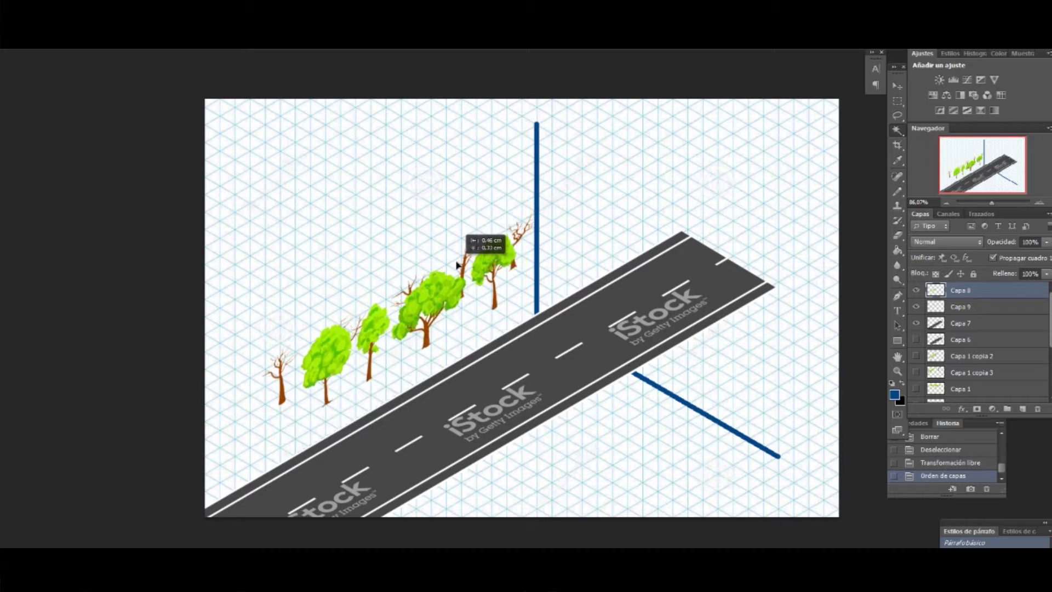
pyautogui.moveTo(457, 265); pyautogui.dragTo(467, 273)
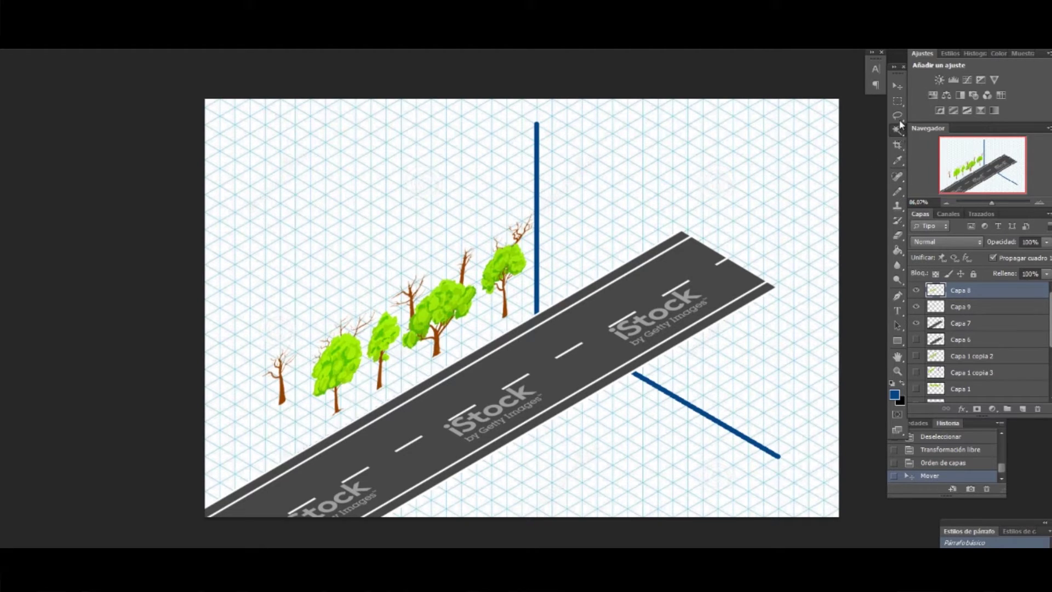
# Draw straight blue Pencil lines for the wall's top, right and bottom edges.
pyautogui.click(899, 193)
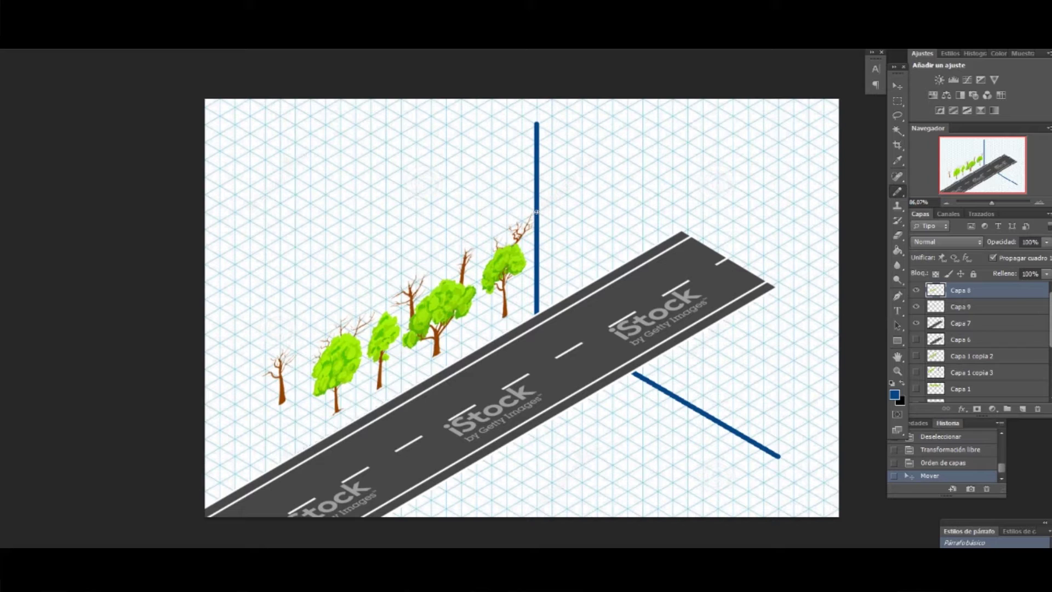
pyautogui.click(536, 212)
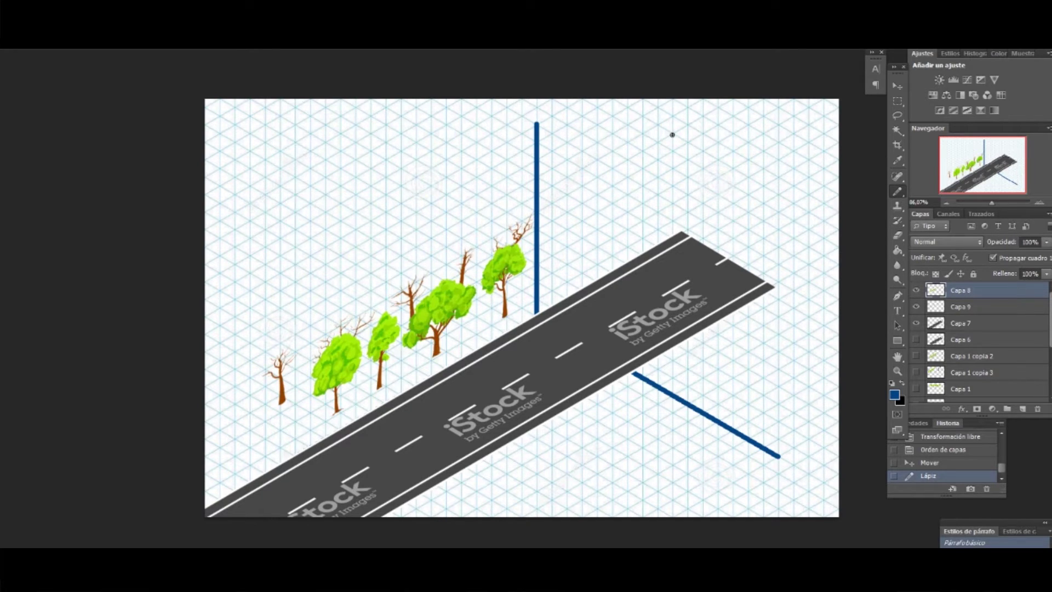
pyautogui.keyDown('shift'); pyautogui.click(672, 134); pyautogui.keyUp('shift')
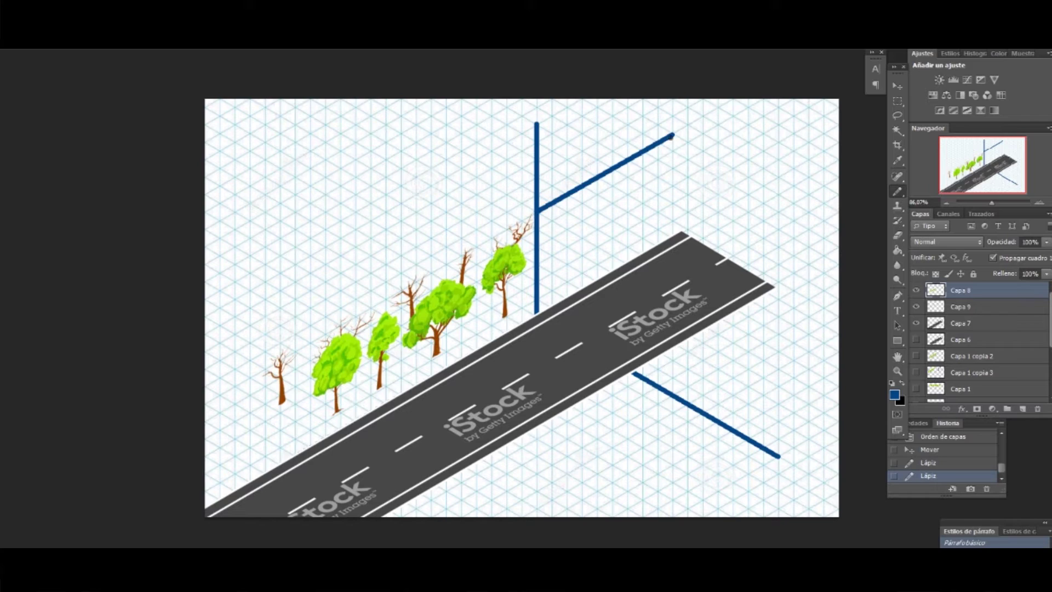
pyautogui.click(672, 134)
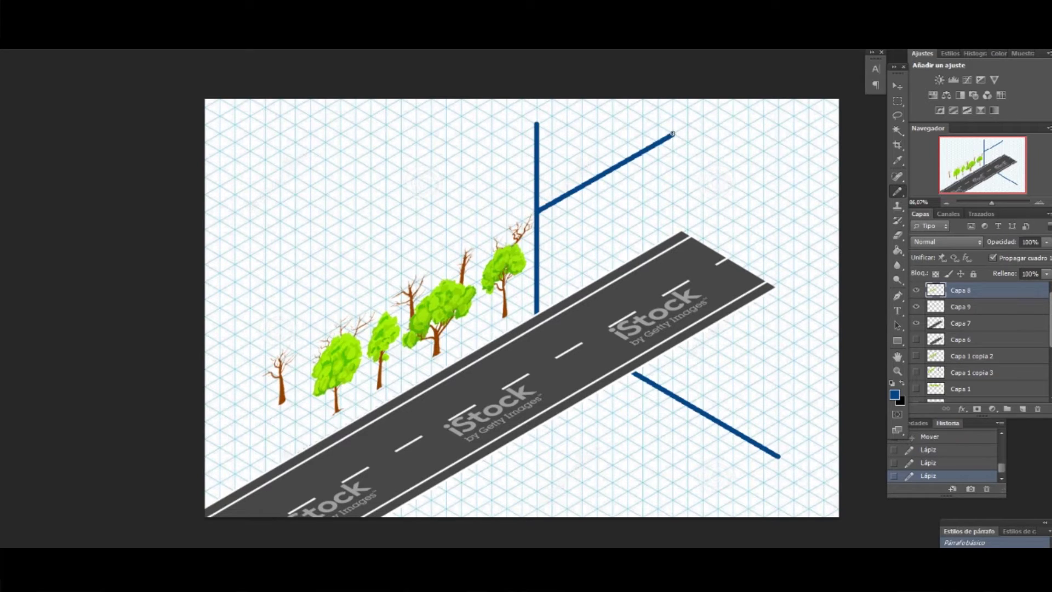
pyautogui.keyDown('shift'); pyautogui.click(673, 236); pyautogui.keyUp('shift')
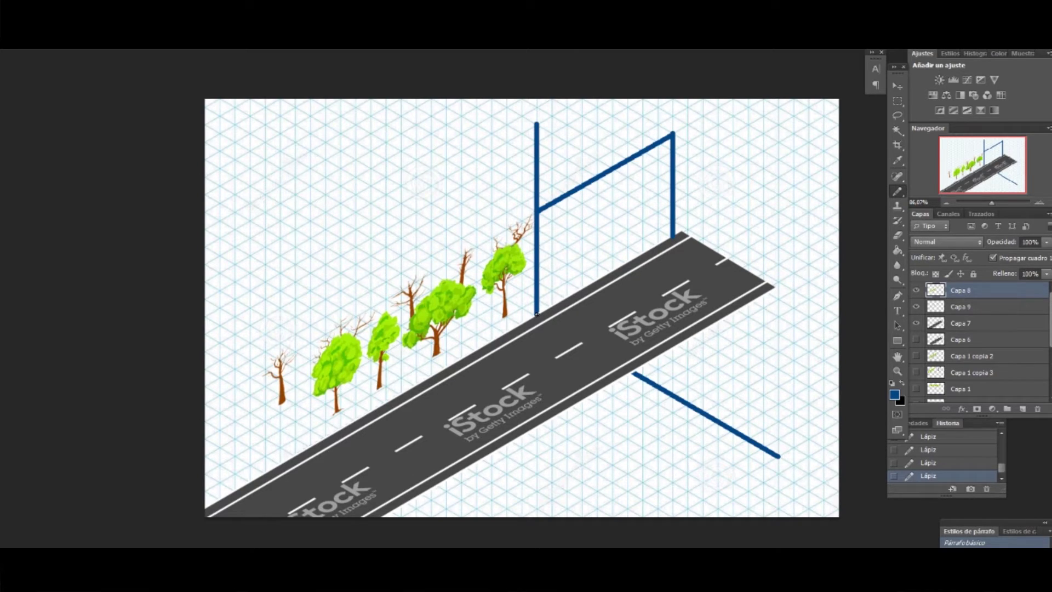
pyautogui.keyDown('shift'); pyautogui.click(537, 314); pyautogui.keyUp('shift')
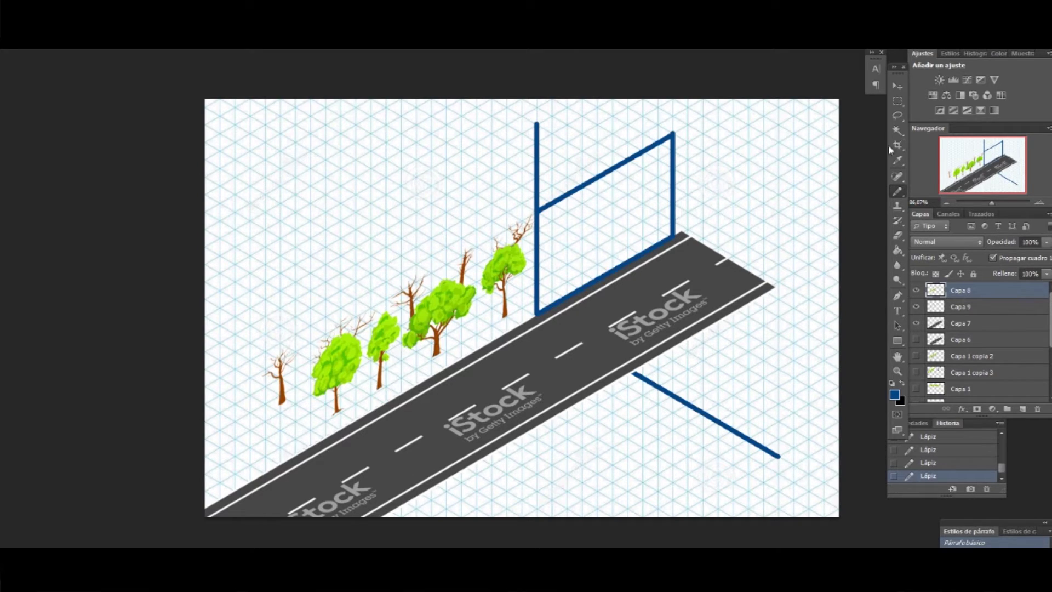
# Hide the Capa 3 guide-line layer, reselect the wall outline layer and the Pencil.
pyautogui.click(897, 235)
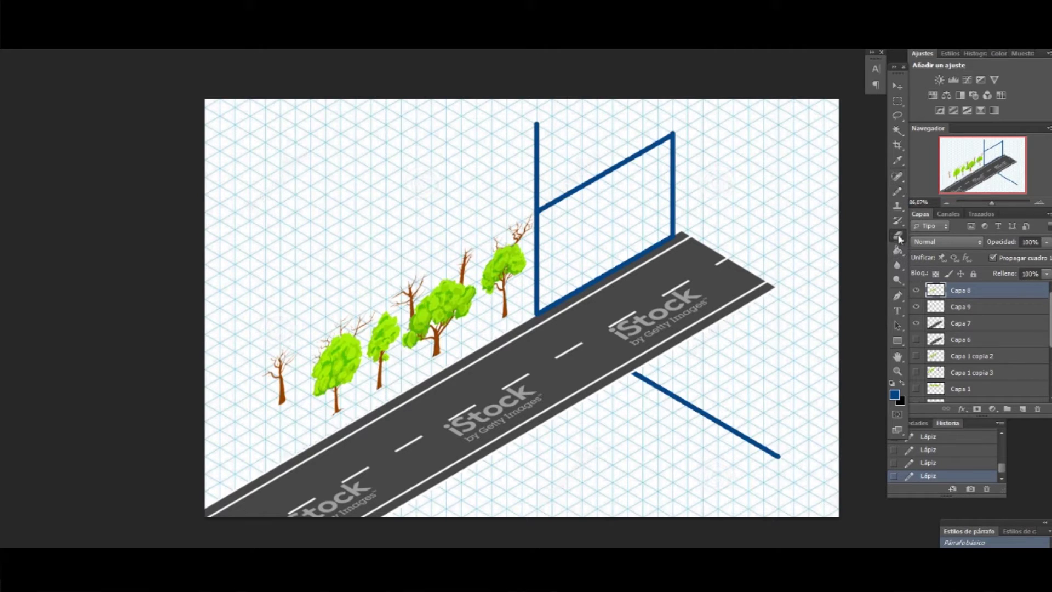
pyautogui.scroll(-3, 930, 378)
pyautogui.click(916, 390)
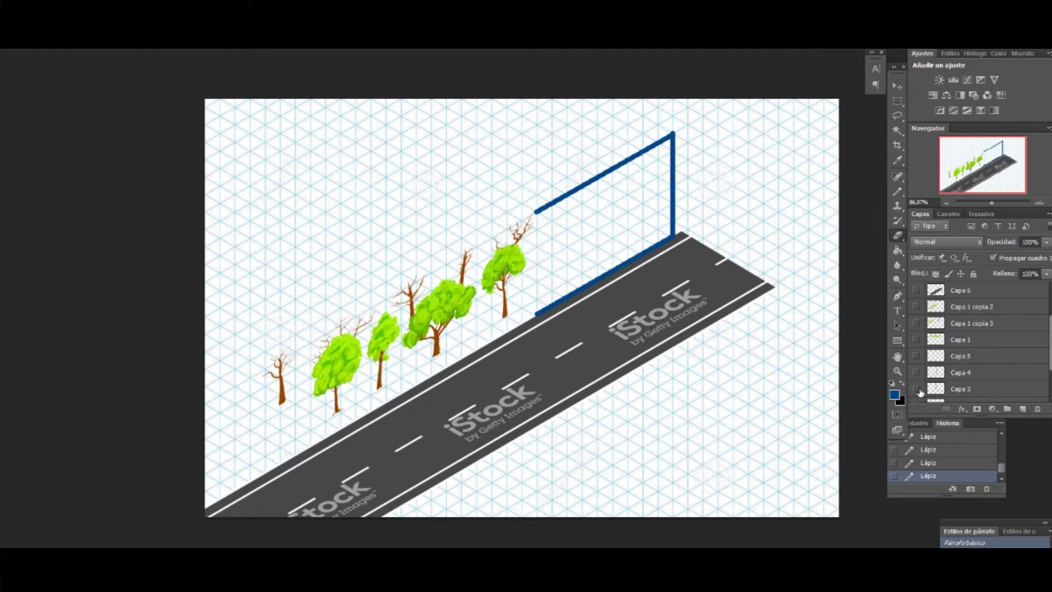
pyautogui.click(917, 390)
pyautogui.scroll(2, 926, 384)
pyautogui.scroll(1, 968, 312)
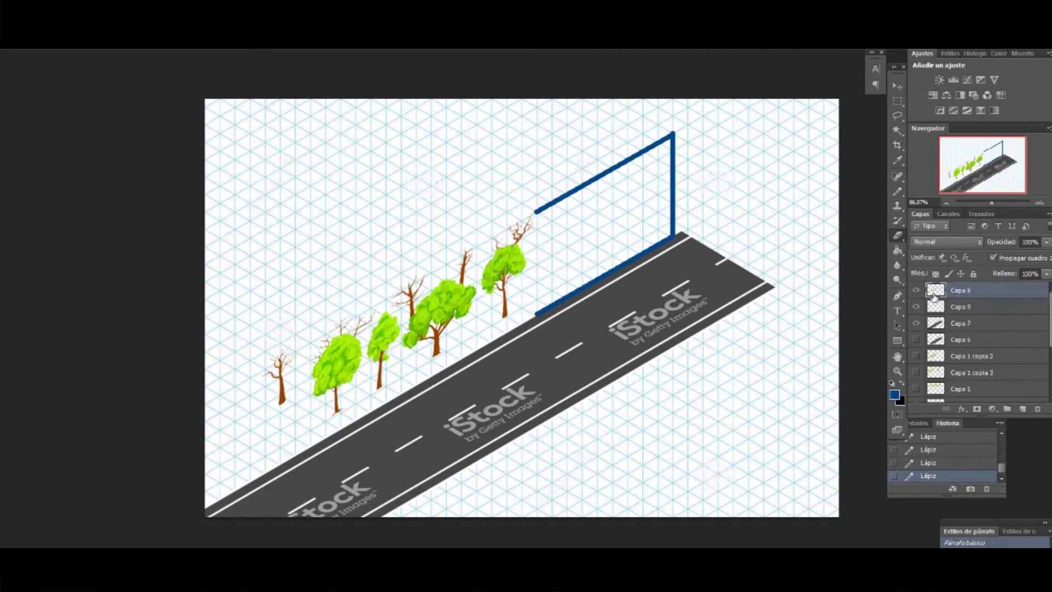
pyautogui.click(917, 290)
pyautogui.click(899, 193)
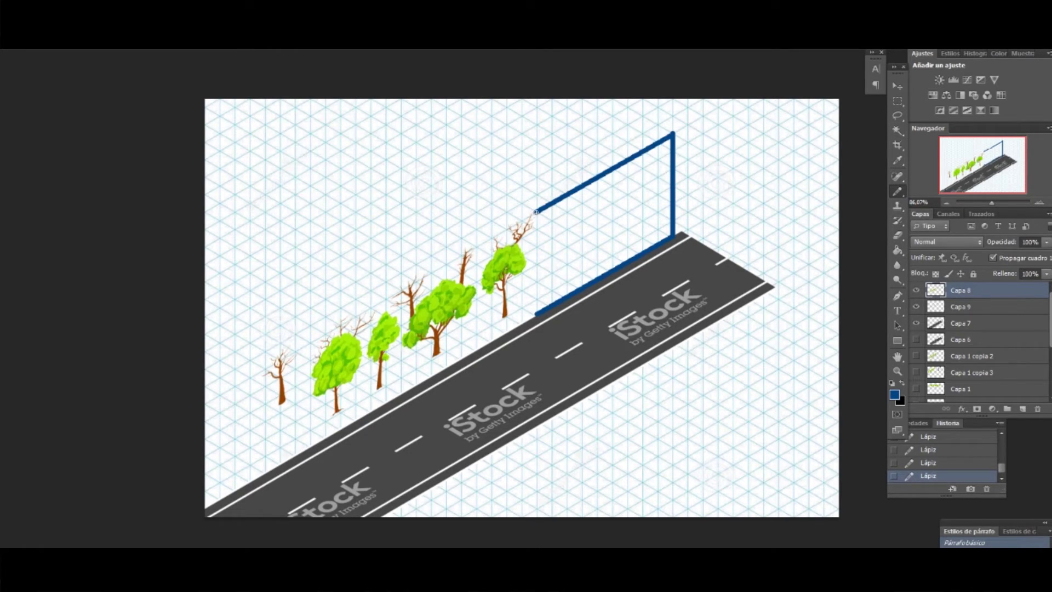
# Close the front wall and draw the side wall and back roof edges in blue.
pyautogui.keyDown('shift'); pyautogui.click(536, 212); pyautogui.keyUp('shift')
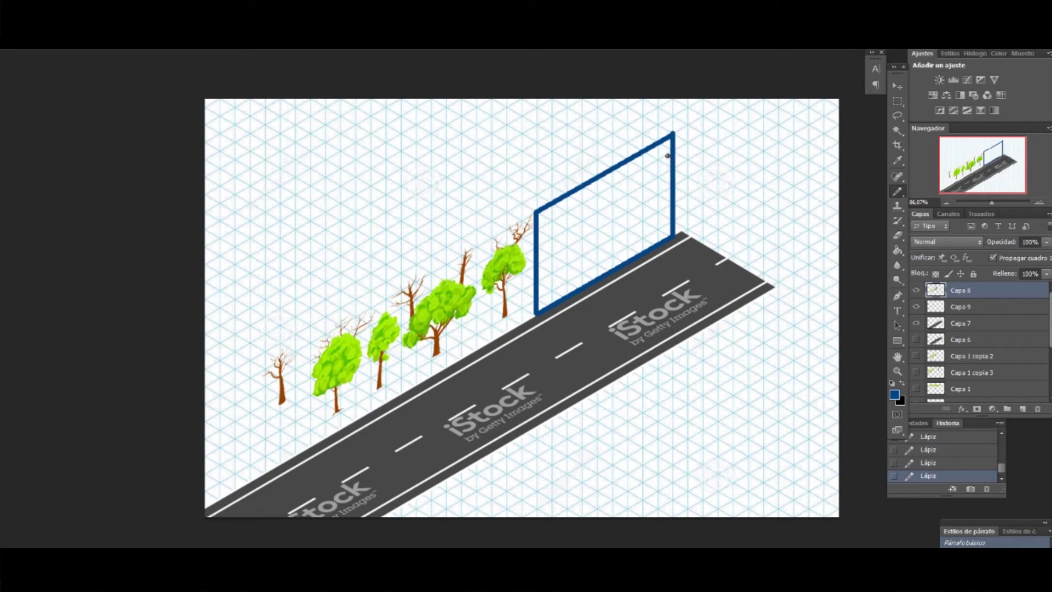
pyautogui.keyDown('shift'); pyautogui.click(447, 159); pyautogui.keyUp('shift')
pyautogui.keyDown('shift'); pyautogui.click(446, 263); pyautogui.keyUp('shift')
pyautogui.keyDown('shift'); pyautogui.click(536, 314); pyautogui.keyUp('shift')
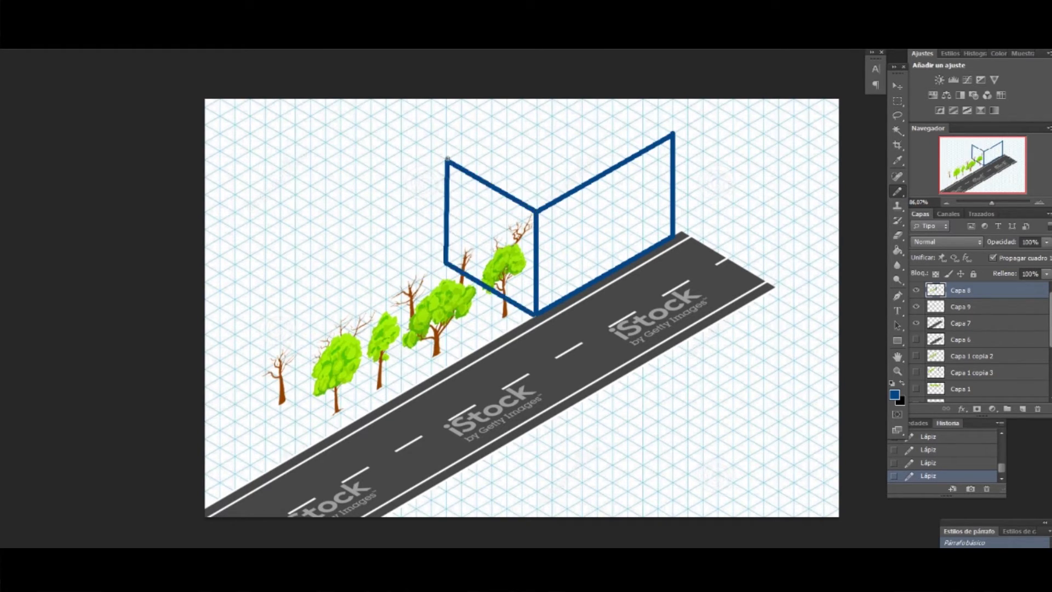
pyautogui.keyDown('shift'); pyautogui.click(582, 79); pyautogui.keyUp('shift')
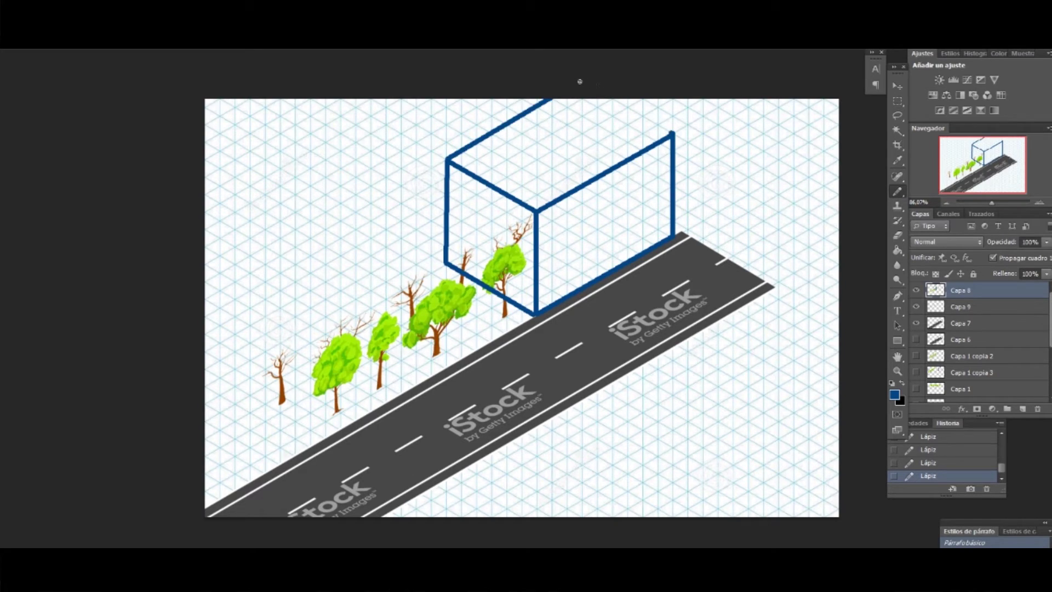
pyautogui.keyDown('shift'); pyautogui.click(576, 80); pyautogui.keyUp('shift')
# Draw a doorway with a slanted top on the building's front wall.
pyautogui.keyDown('shift'); pyautogui.click(583, 223); pyautogui.keyUp('shift')
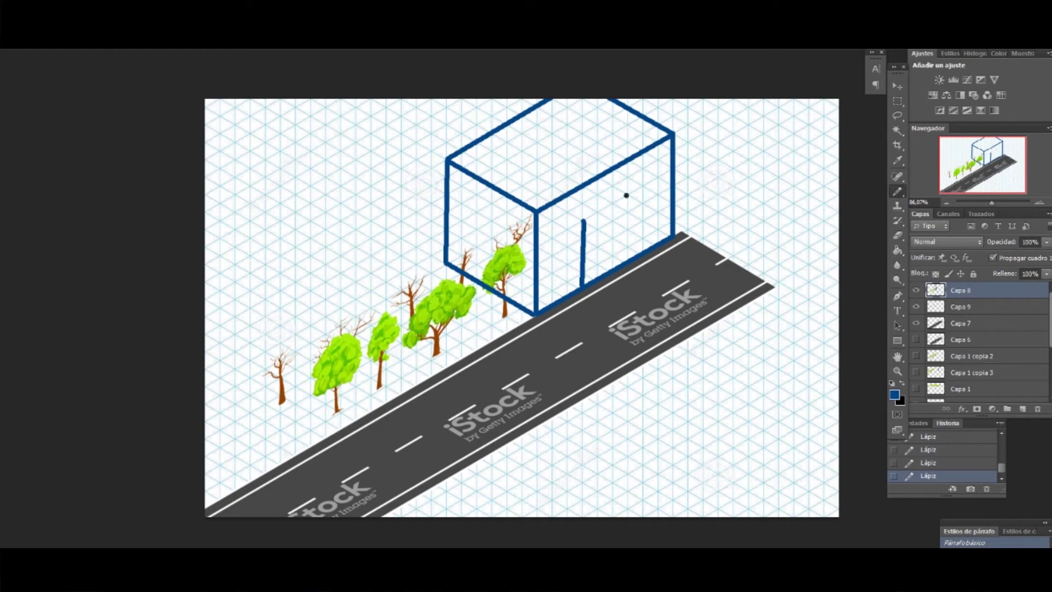
pyautogui.keyDown('shift'); pyautogui.click(626, 195); pyautogui.keyUp('shift')
pyautogui.keyDown('shift'); pyautogui.click(626, 259); pyautogui.keyUp('shift')
# On a new layer, draw the isometric top face of a second box.
pyautogui.click(1022, 409)
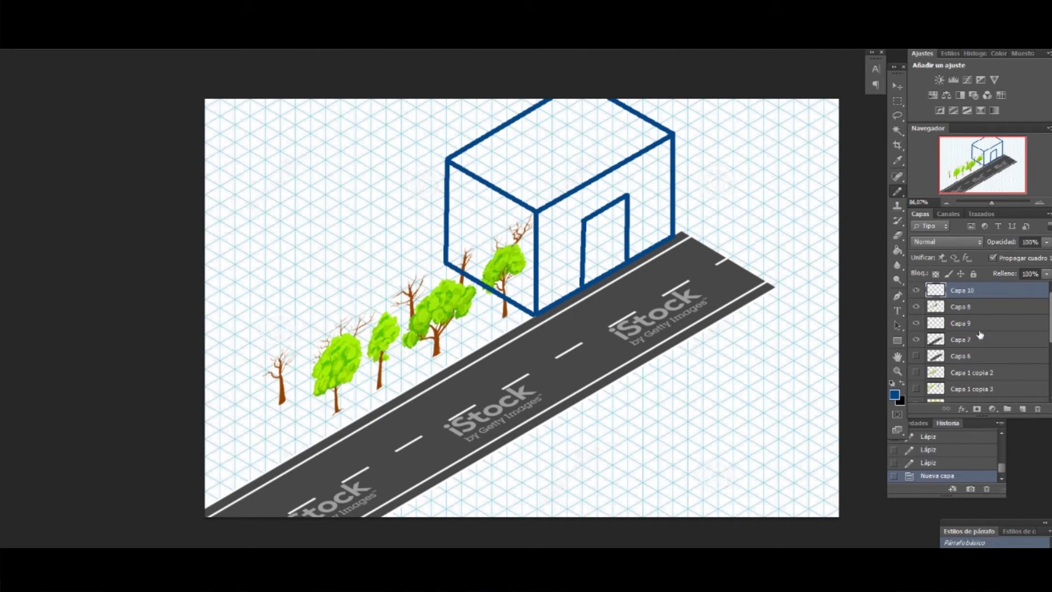
pyautogui.keyDown('shift'); pyautogui.click(659, 301); pyautogui.keyUp('shift')
pyautogui.click(765, 239)
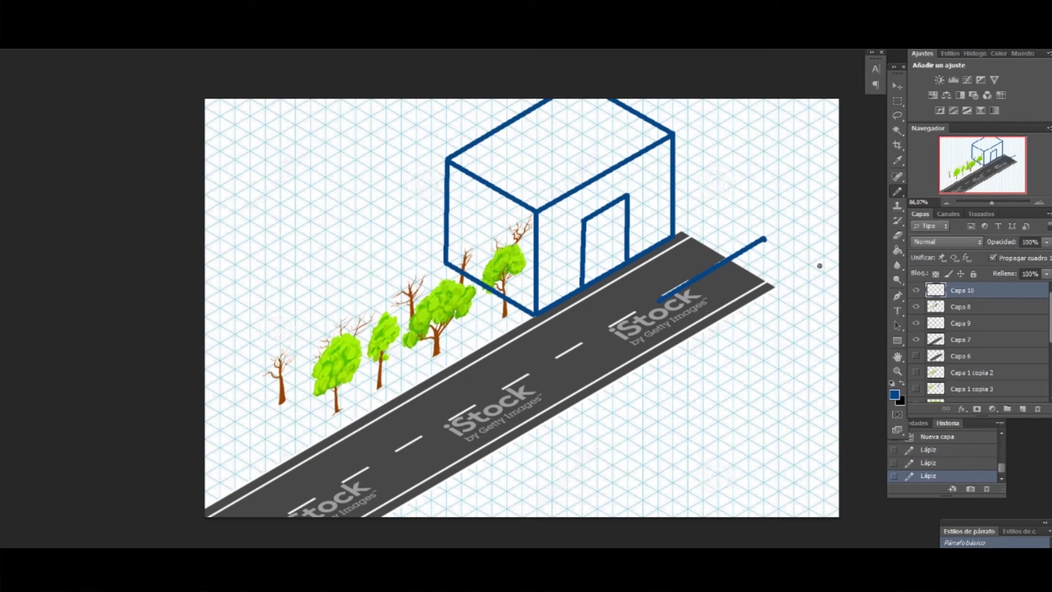
pyautogui.keyDown('shift'); pyautogui.click(825, 274); pyautogui.keyUp('shift')
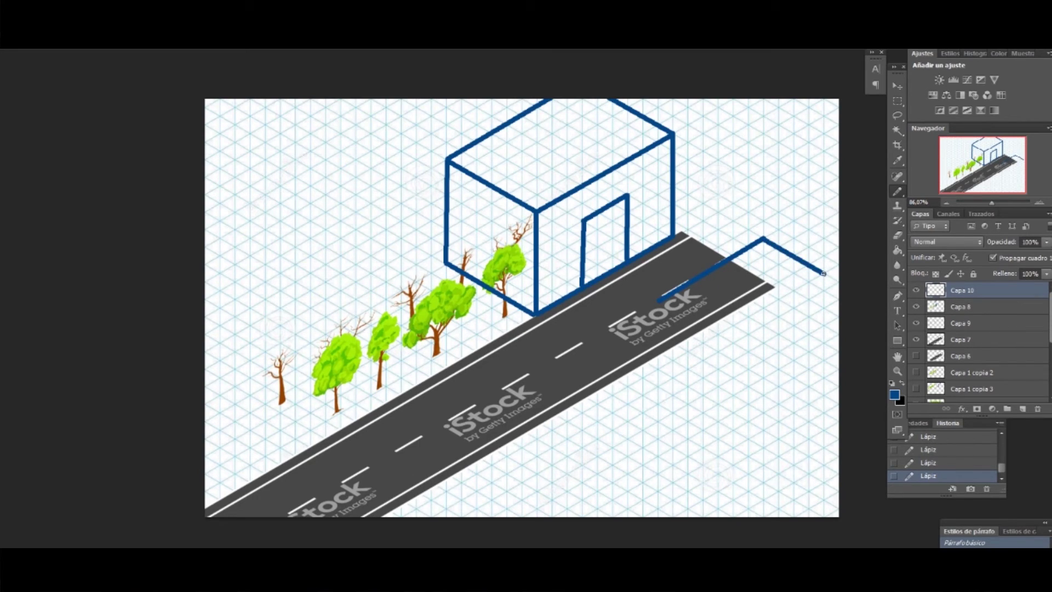
pyautogui.keyDown('shift'); pyautogui.click(719, 335); pyautogui.keyUp('shift')
pyautogui.keyDown('shift'); pyautogui.click(660, 301); pyautogui.keyUp('shift')
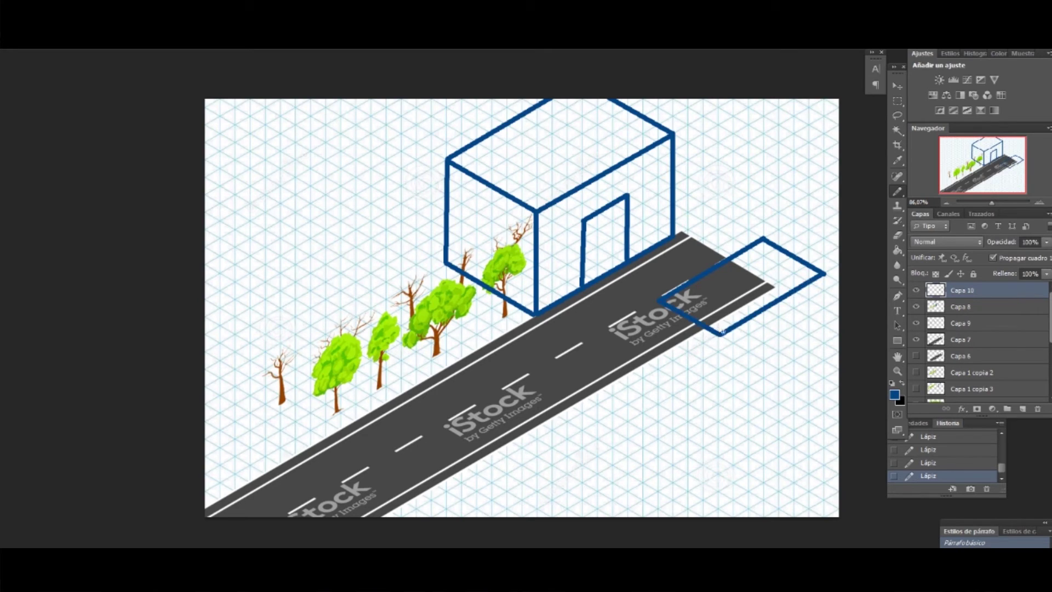
pyautogui.click(719, 335)
# Draw the second box's vertical and lower edges down to the ground.
pyautogui.keyDown('shift'); pyautogui.click(718, 437); pyautogui.keyUp('shift')
pyautogui.click(824, 274)
pyautogui.keyDown('shift'); pyautogui.click(823, 380); pyautogui.keyUp('shift')
pyautogui.keyDown('shift'); pyautogui.click(718, 438); pyautogui.keyUp('shift')
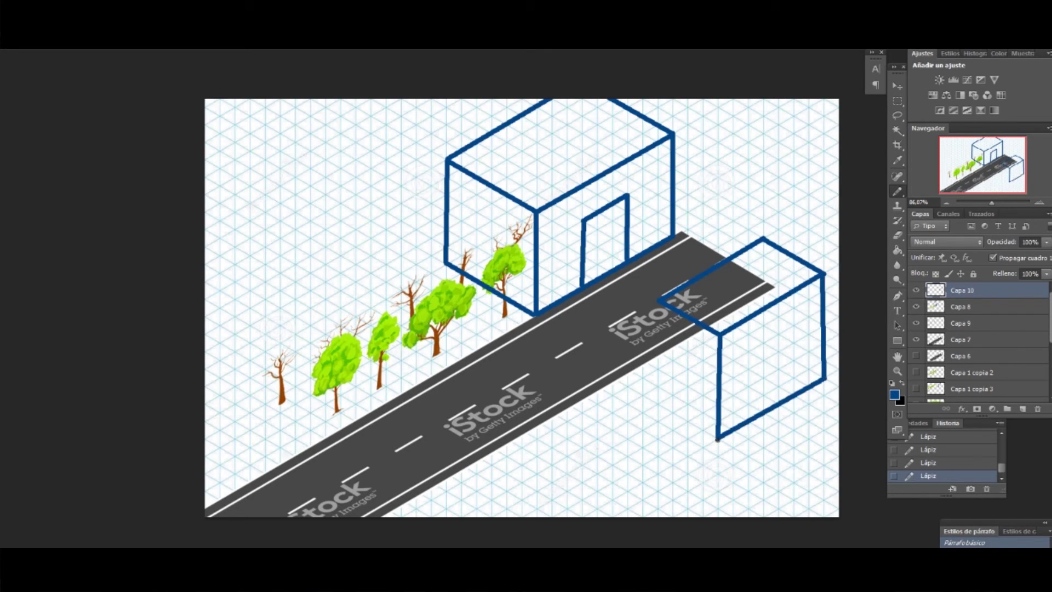
pyautogui.keyDown('shift'); pyautogui.click(656, 404); pyautogui.keyUp('shift')
pyautogui.click(659, 301)
pyautogui.keyDown('shift'); pyautogui.click(657, 404); pyautogui.keyUp('shift')
# Fill the box's top face with light blue using the Paint Bucket.
pyautogui.click(894, 394)
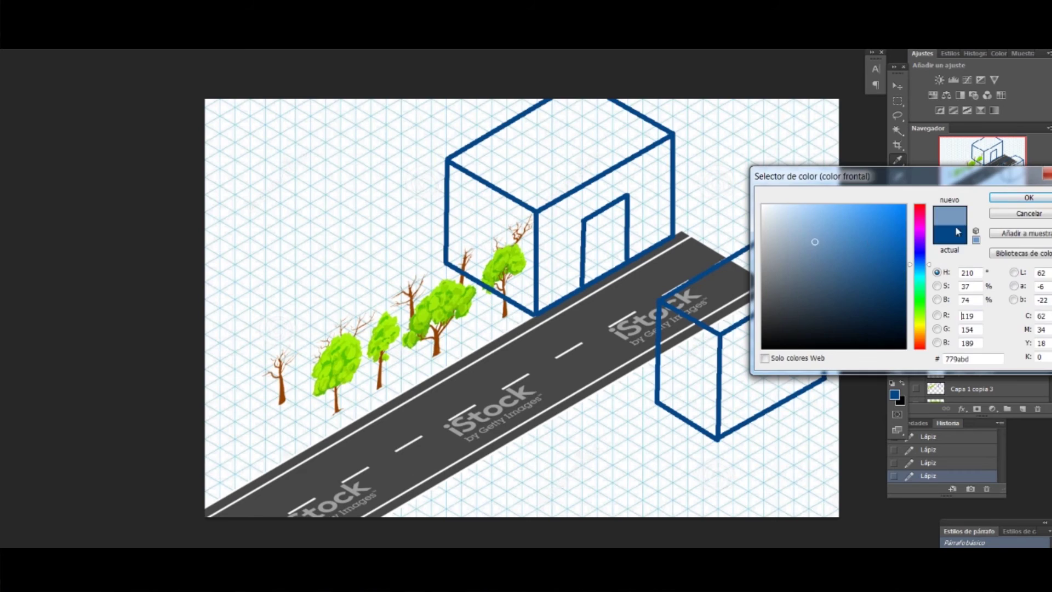
pyautogui.click(827, 235)
pyautogui.click(1024, 193)
pyautogui.click(898, 250)
pyautogui.click(739, 285)
# Fill the box's right and left faces with other blue shades.
pyautogui.click(894, 394)
pyautogui.click(950, 216)
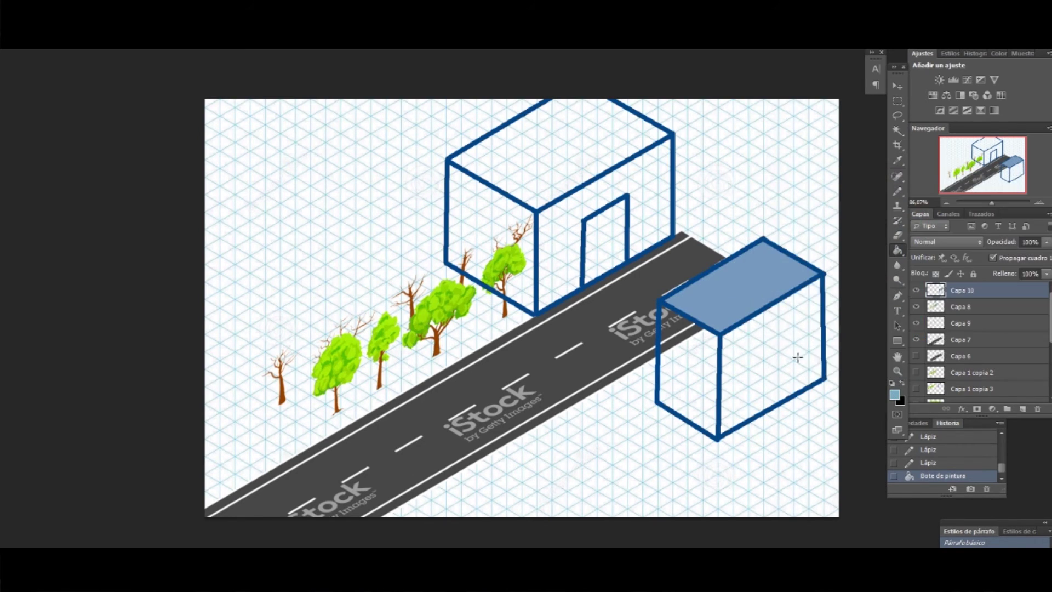
pyautogui.click(772, 356)
pyautogui.click(894, 394)
pyautogui.click(950, 216)
pyautogui.click(689, 375)
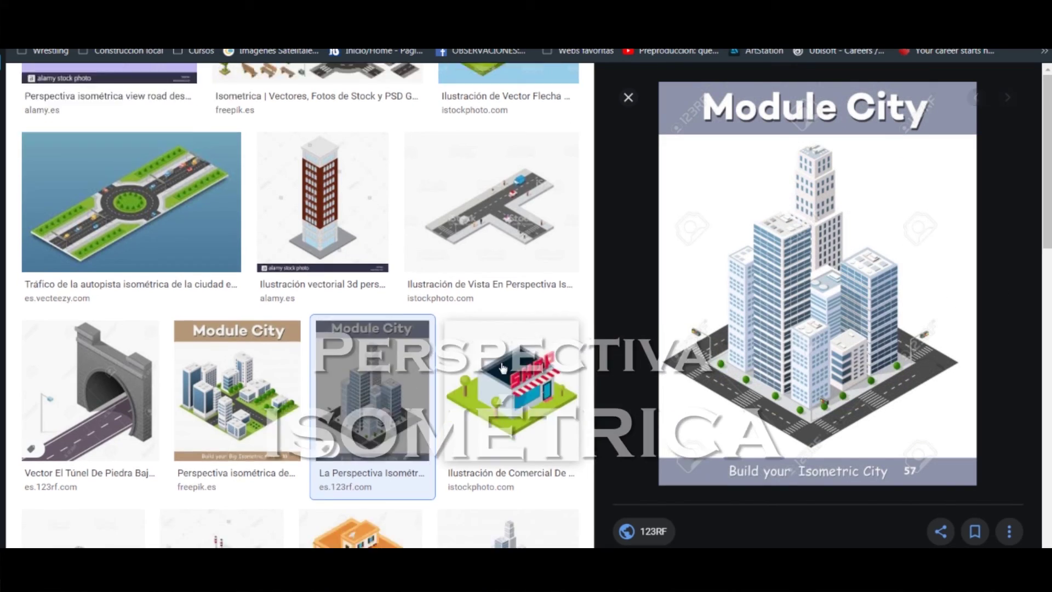
# Preview the 'Móvil con ciudad inteligente' isometric smart-city phone illustration.
pyautogui.scroll(-3, 527, 275)
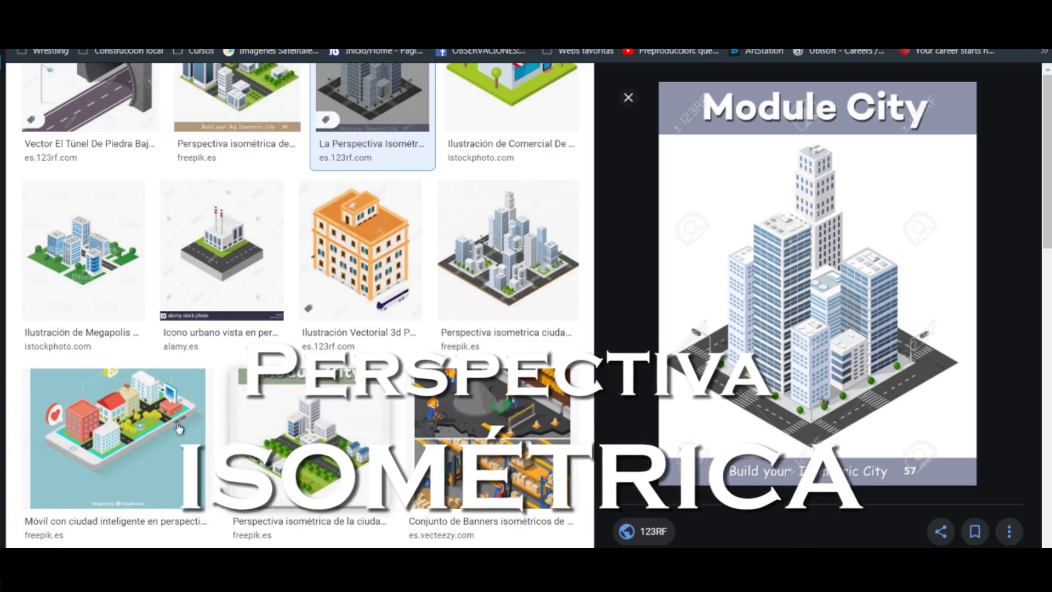
pyautogui.click(96, 429)
pyautogui.scroll(6, 160, 253)
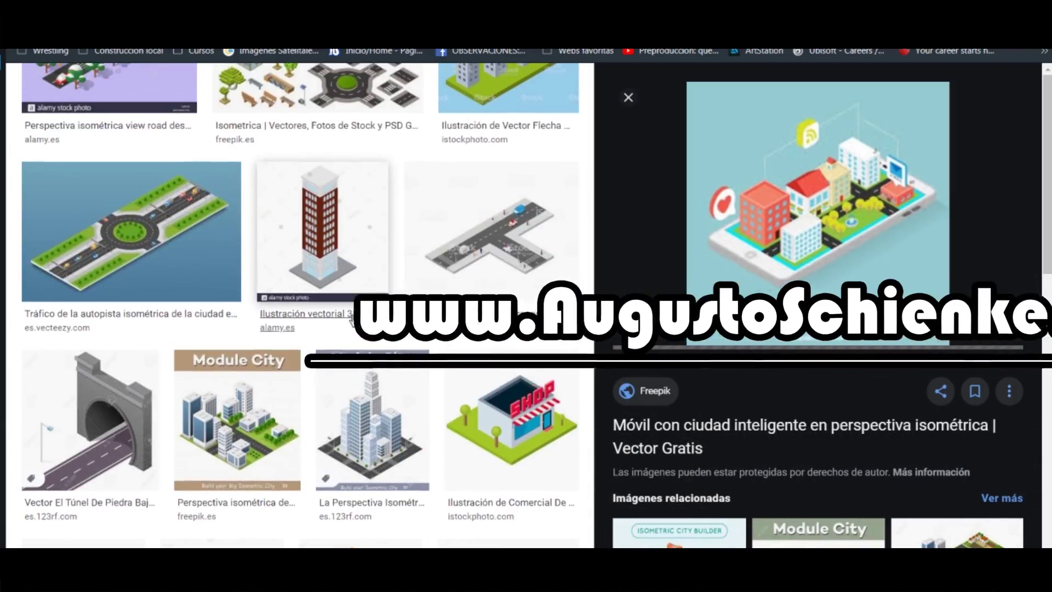
pyautogui.scroll(4, 160, 253)
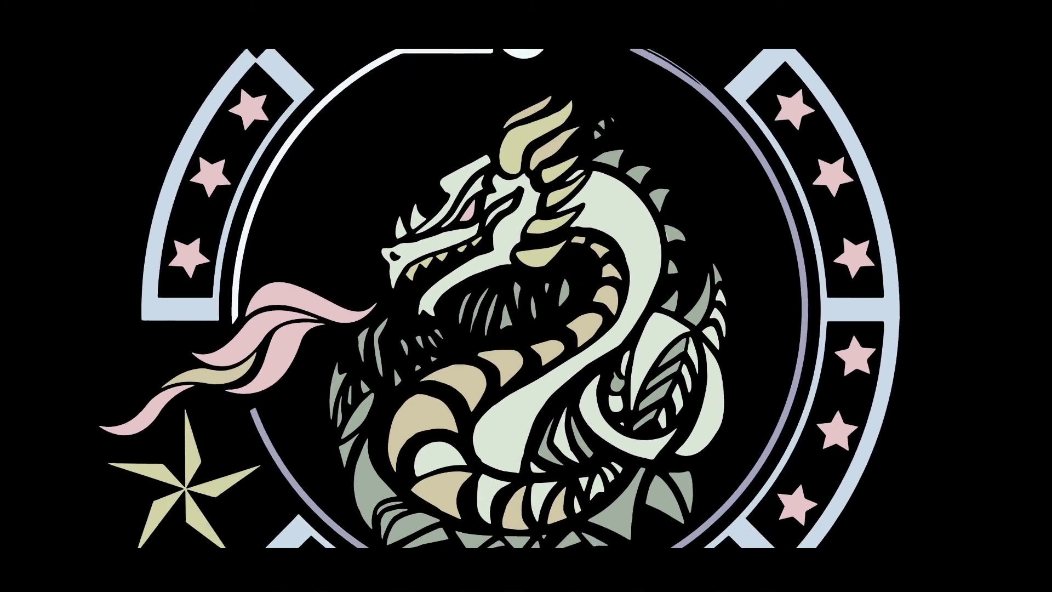